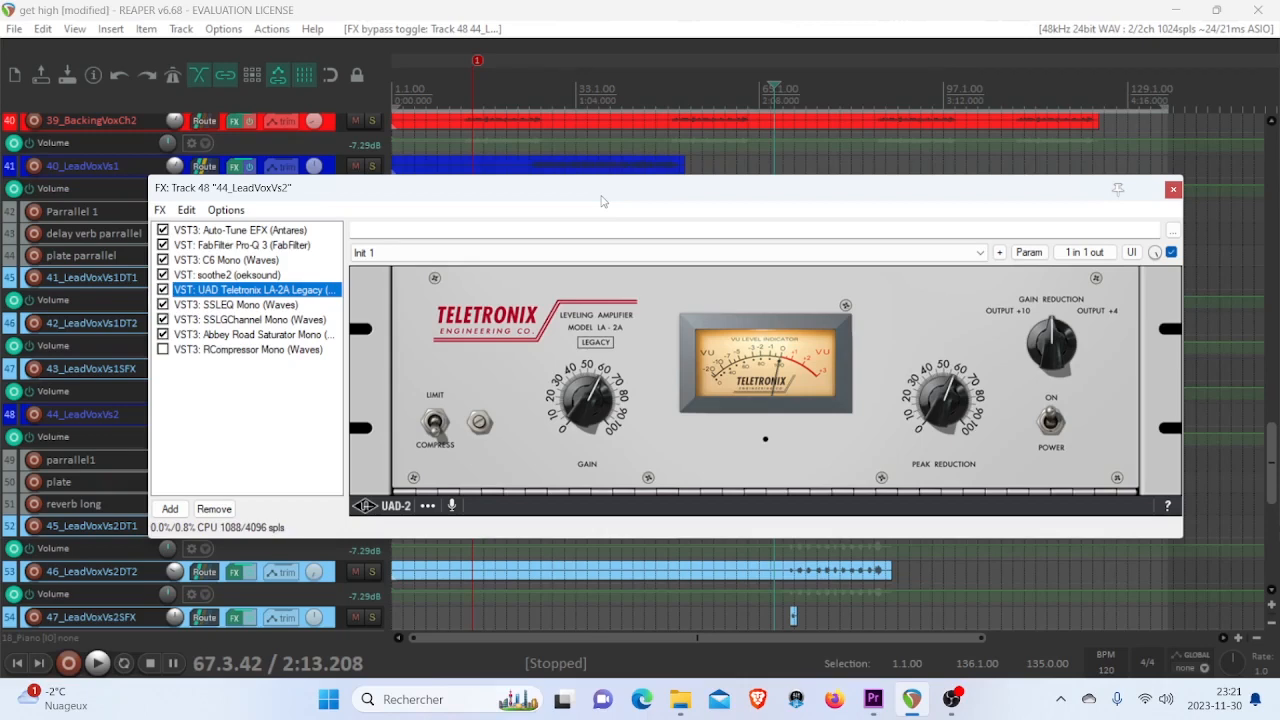
- Play the 44_LeadVoxVs2 track from about bar 63 and compare the vocal with the UAD Teletronix LA-2A bypassed and enabled
{"action": "left_click_drag", "start_coordinate": [601, 201], "coordinate": [650, 216]}
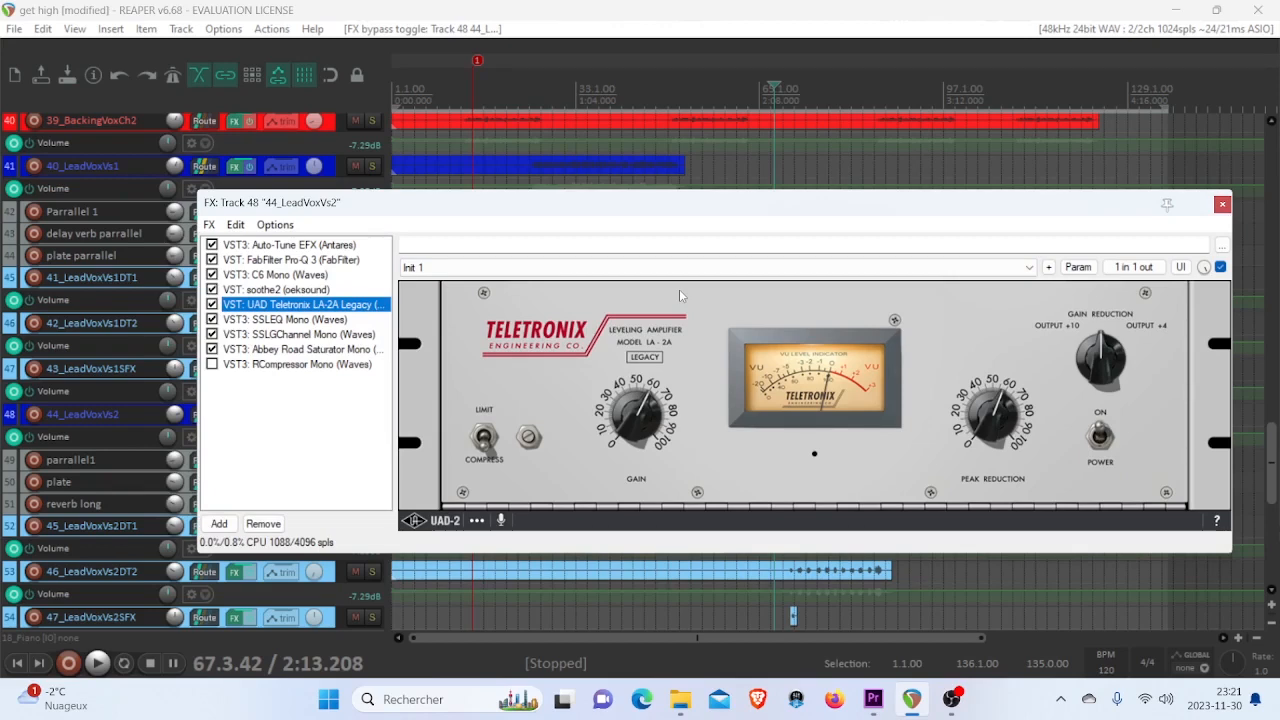
{"action": "left_click_drag", "start_coordinate": [719, 216], "coordinate": [659, 505]}
{"action": "left_click", "coordinate": [749, 101]}
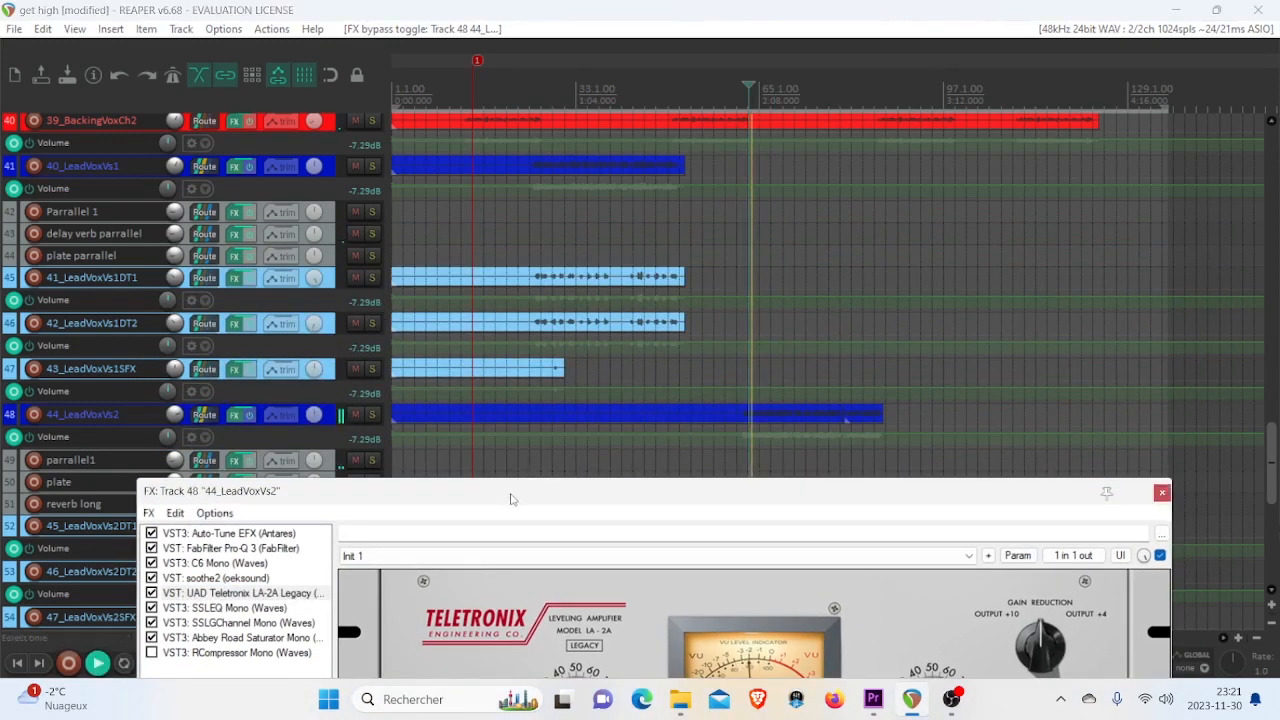
{"action": "left_click_drag", "start_coordinate": [505, 497], "coordinate": [462, 240]}
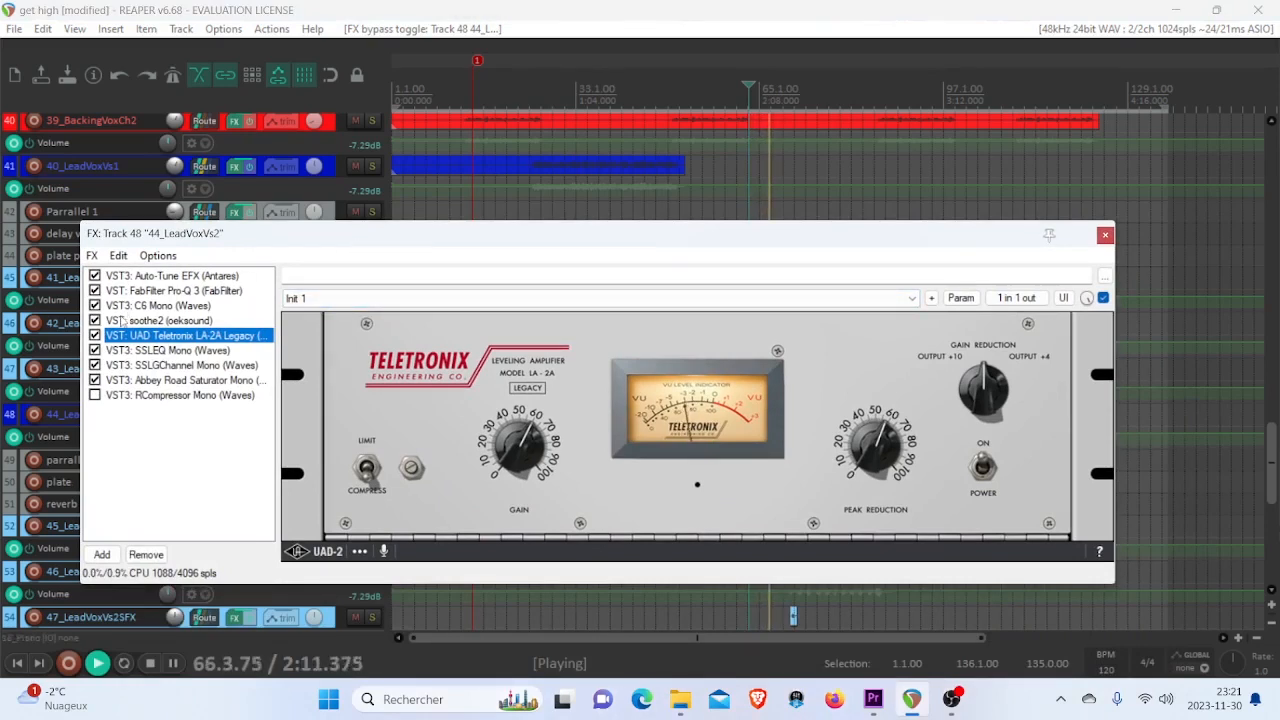
{"action": "left_click", "coordinate": [95, 336]}
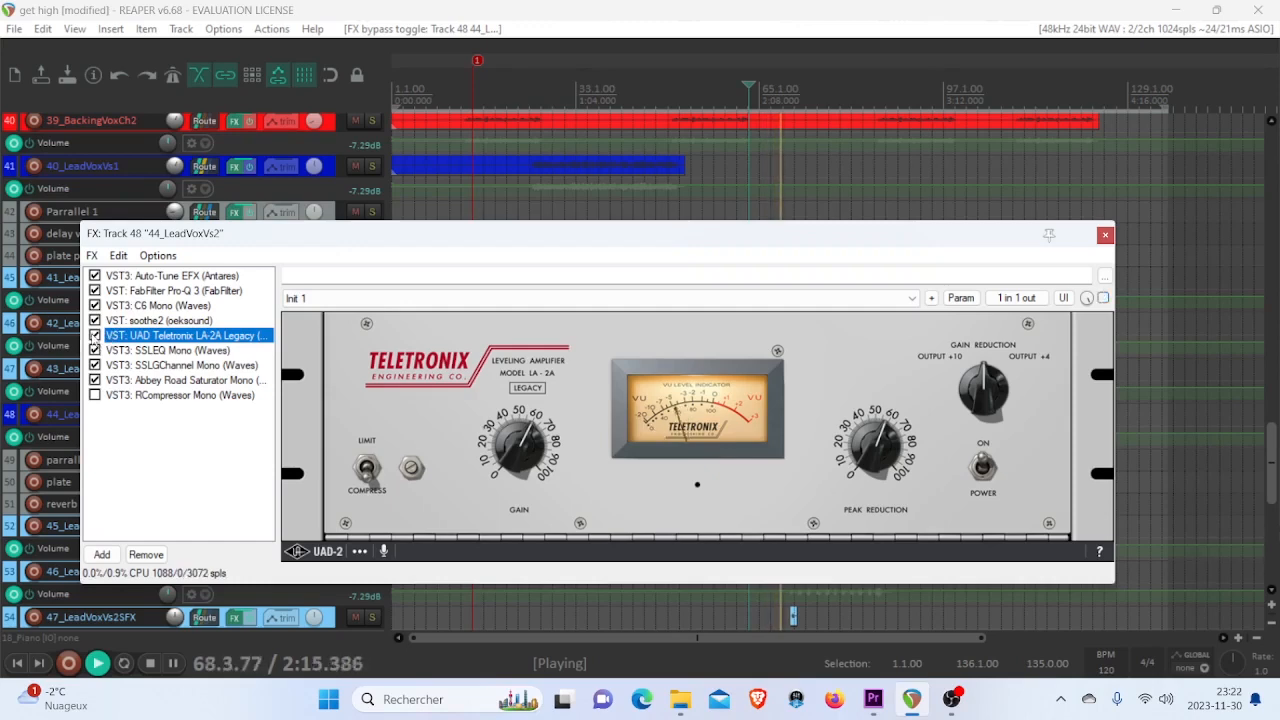
{"action": "left_click", "coordinate": [95, 336]}
{"action": "key", "text": "space"}
{"action": "left_click_drag", "start_coordinate": [350, 237], "coordinate": [415, 263]}
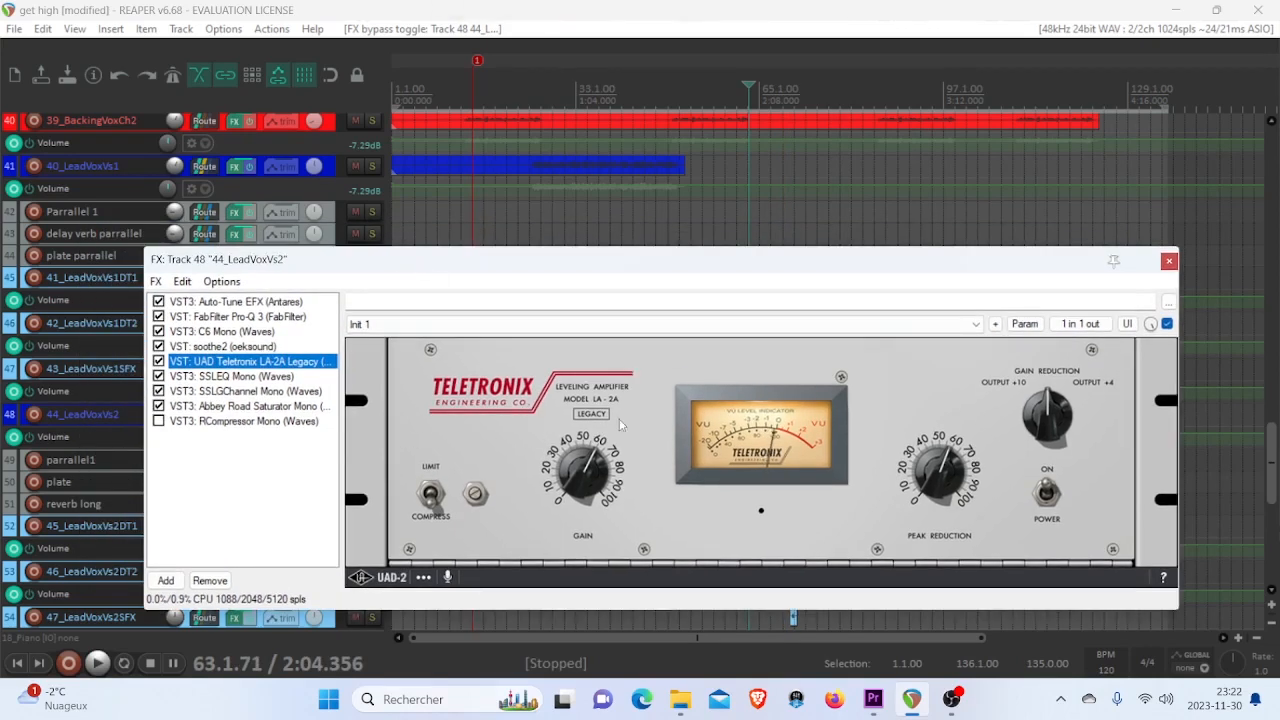
{"action": "left_click_drag", "start_coordinate": [548, 276], "coordinate": [518, 215]}
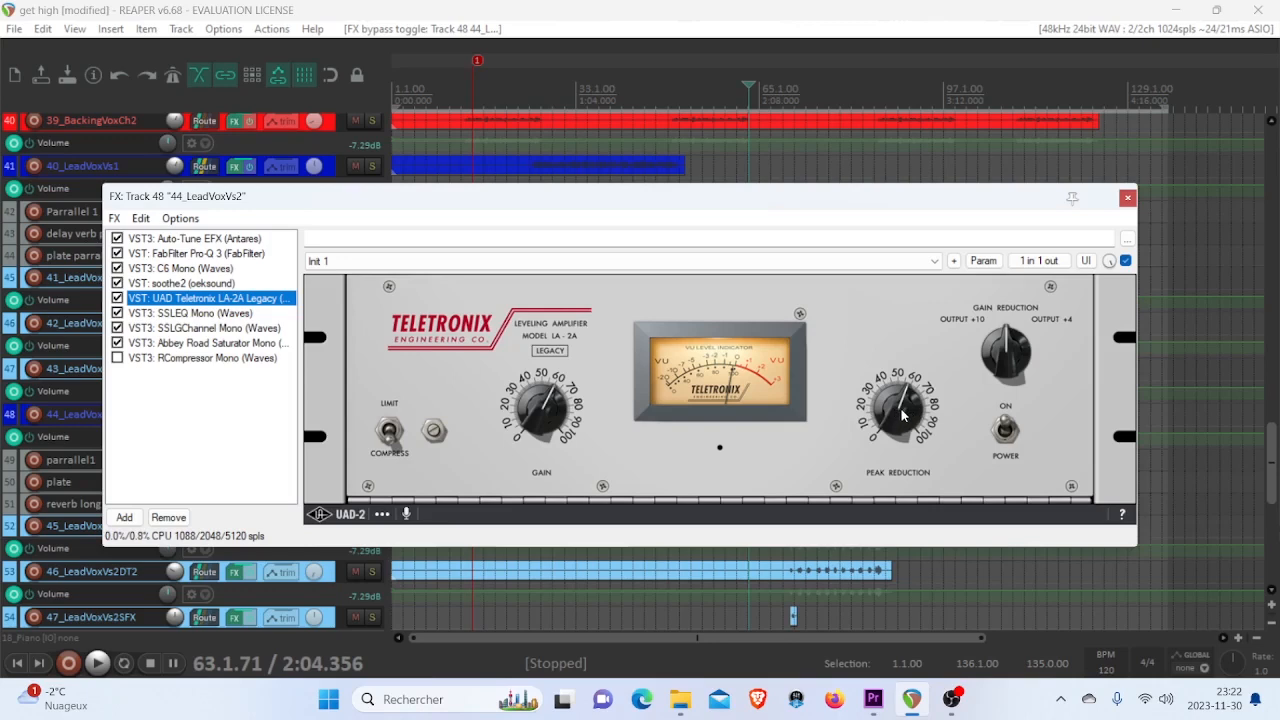
{"action": "left_click", "coordinate": [904, 414]}
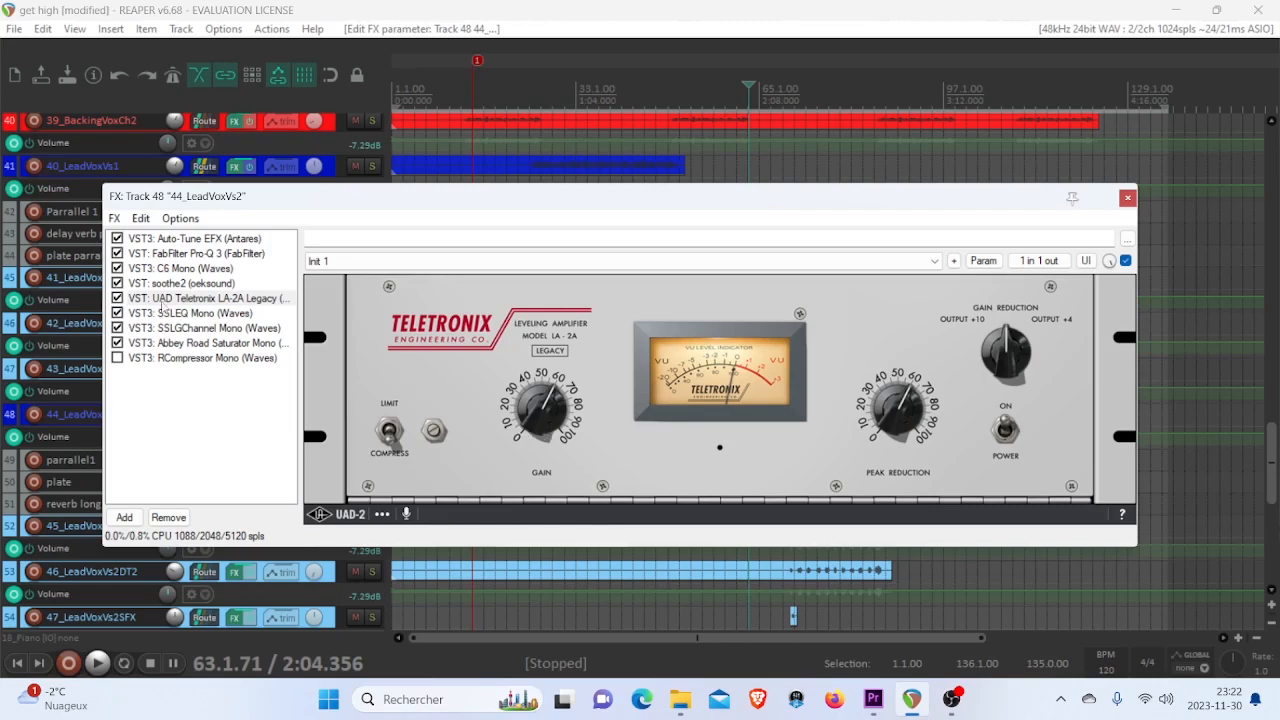
- Show RCompressor Mono in the track 48 effects chain and set its threshold to -10.5 and ratio to 2.45
{"action": "left_click", "coordinate": [212, 358]}
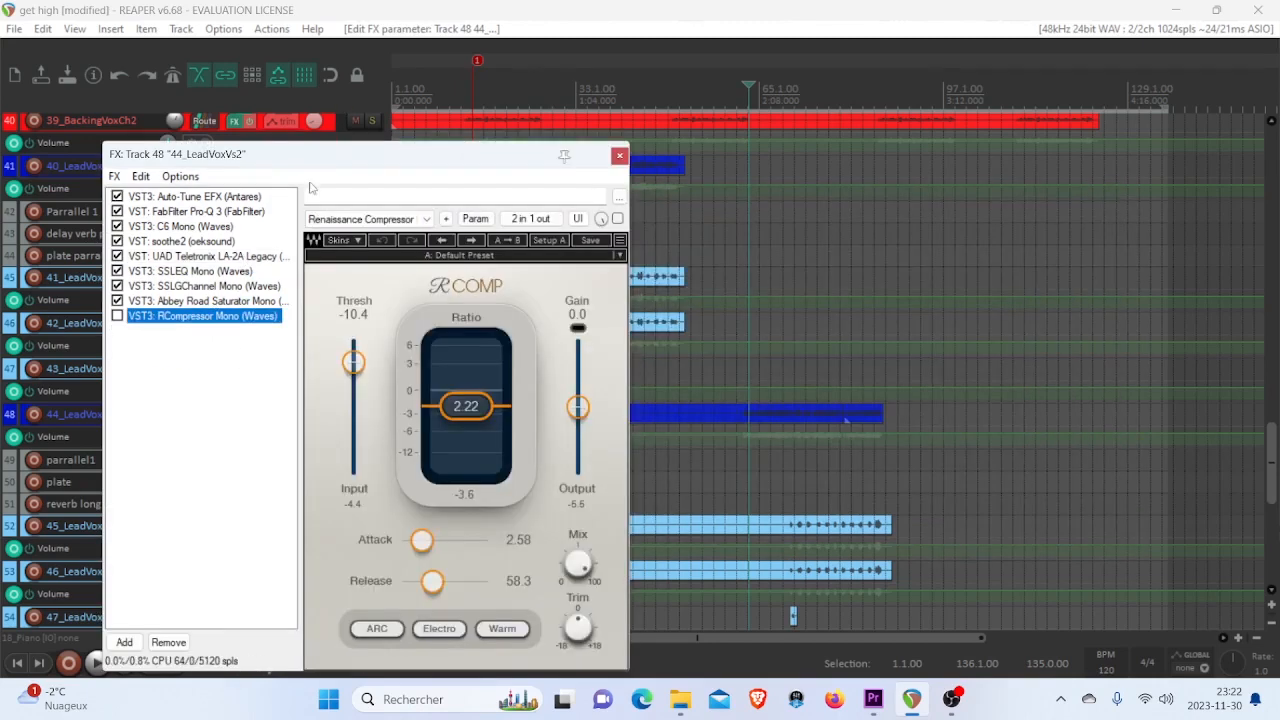
{"action": "left_click_drag", "start_coordinate": [311, 156], "coordinate": [392, 107]}
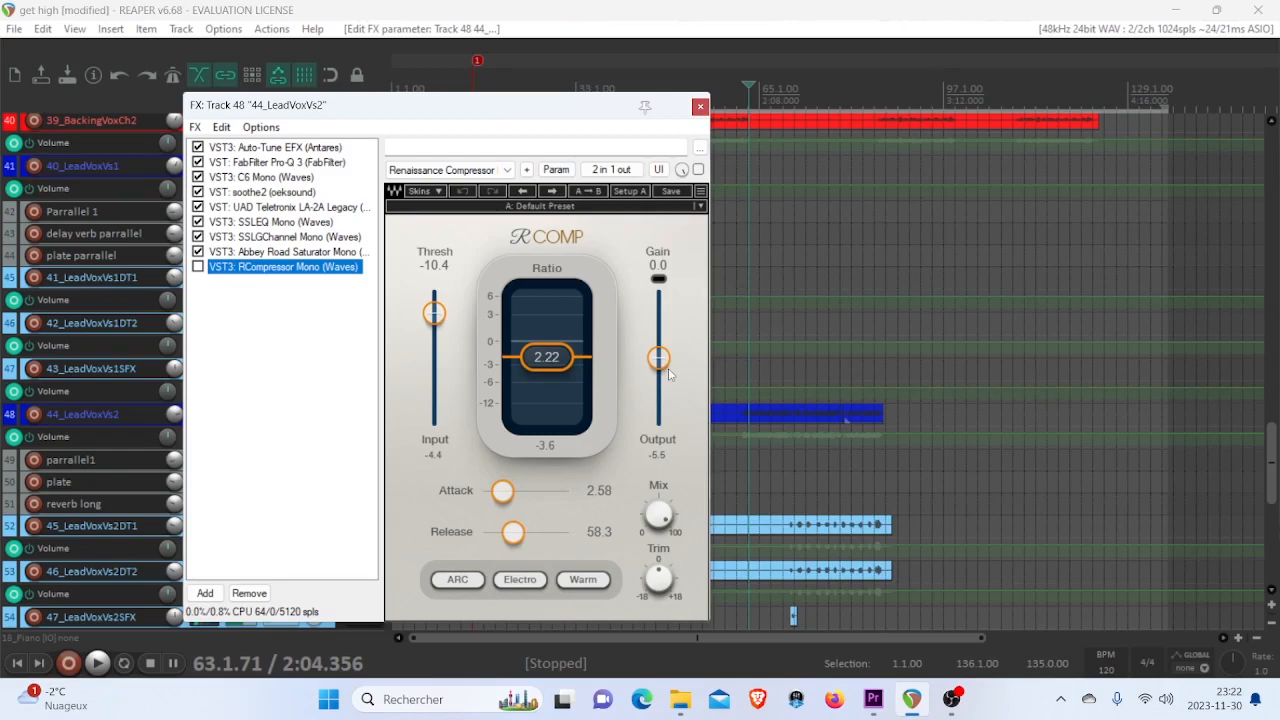
{"action": "left_click_drag", "start_coordinate": [434, 313], "coordinate": [435, 307]}
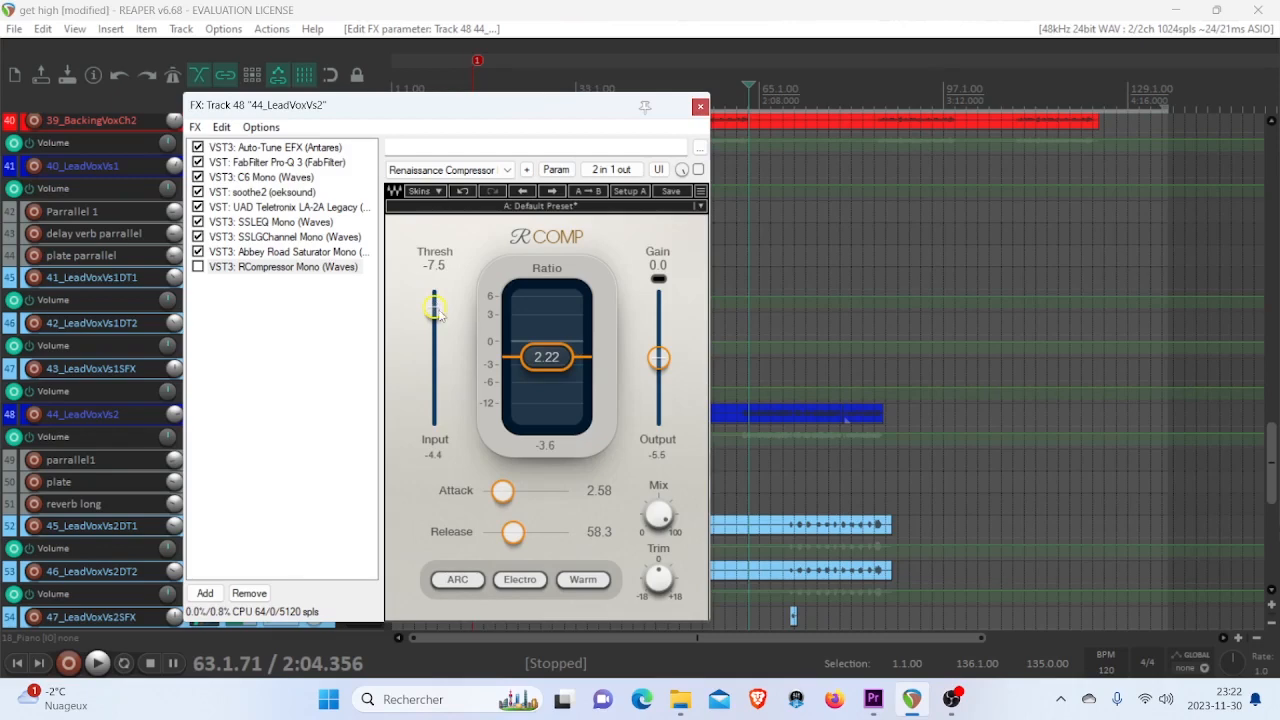
{"action": "scroll", "coordinate": [823, 436], "scroll_direction": "up", "scroll_amount": 5}
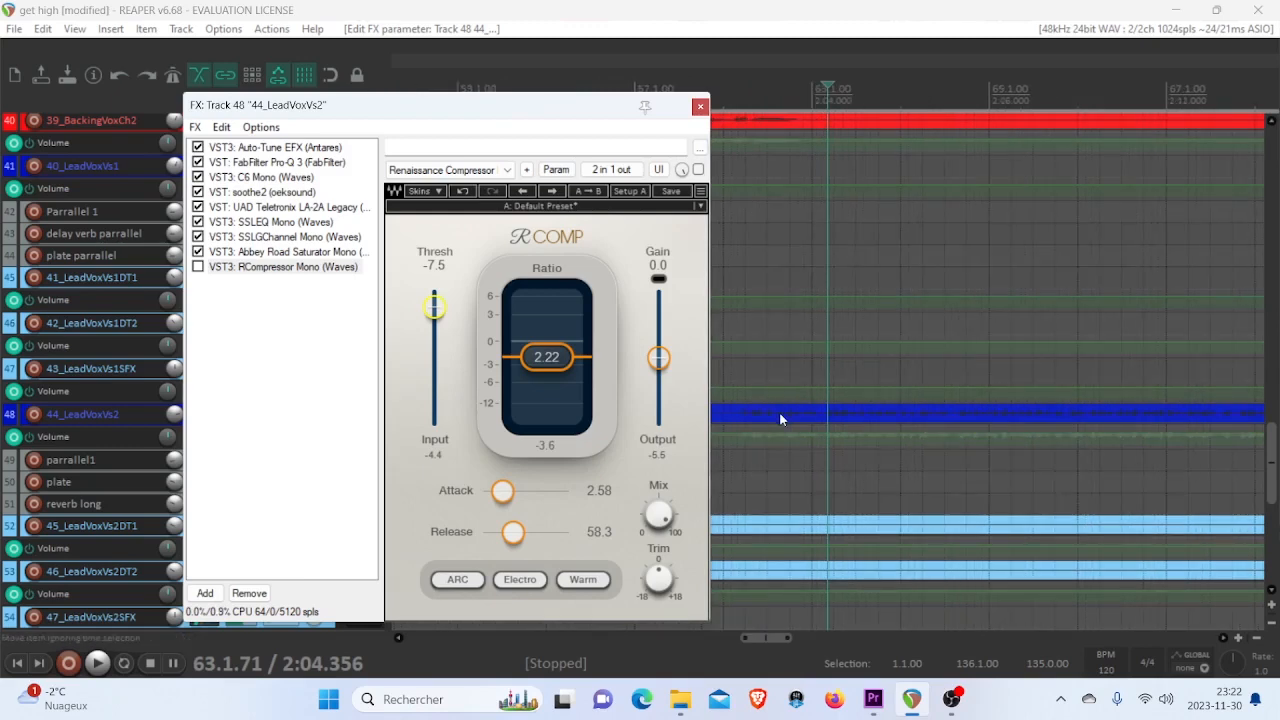
{"action": "left_click_drag", "start_coordinate": [434, 308], "coordinate": [434, 315]}
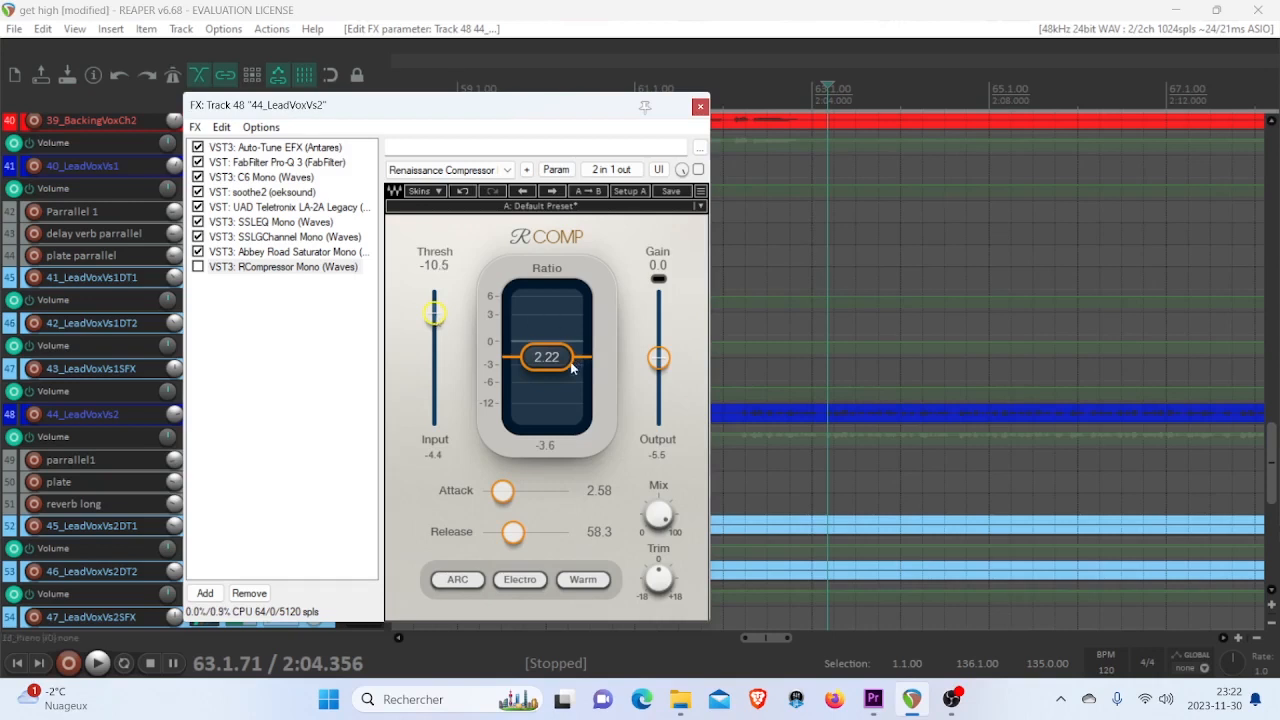
{"action": "left_click_drag", "start_coordinate": [556, 362], "coordinate": [556, 352]}
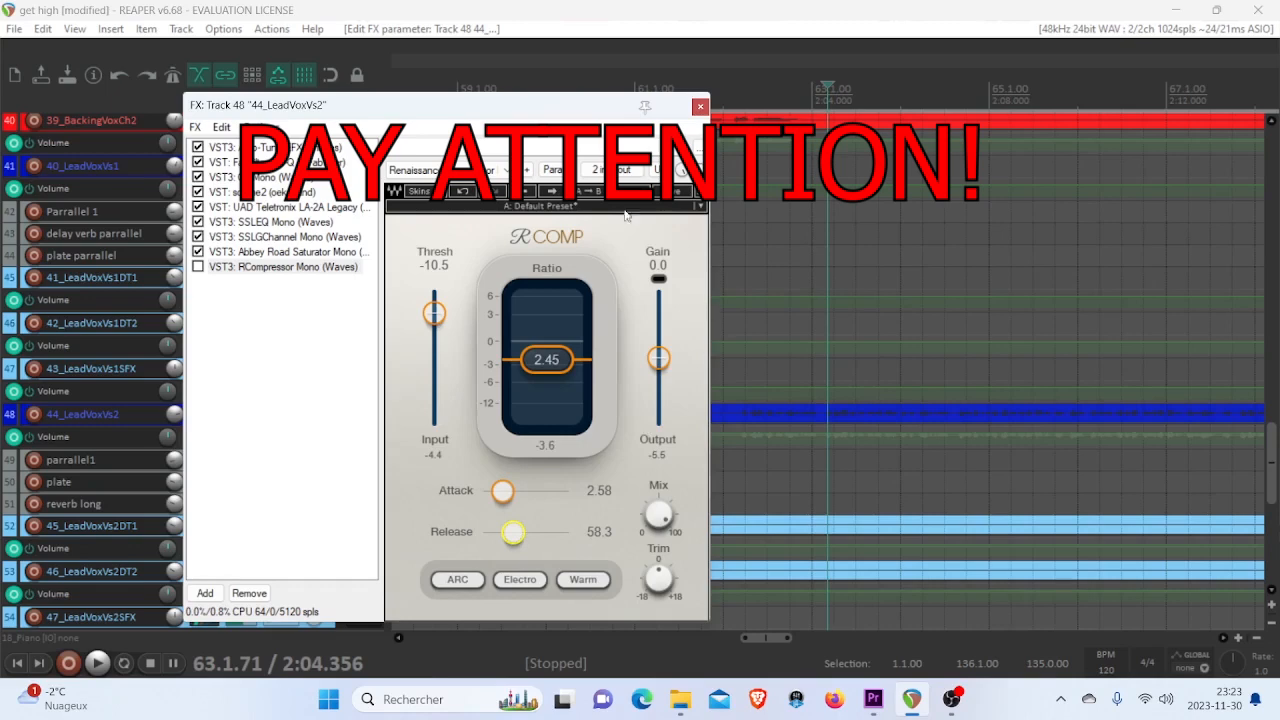
- Place the edit cursor just before the vocal at about bar 62 and lower the RCompressor threshold to -10.7
{"action": "left_click_drag", "start_coordinate": [624, 110], "coordinate": [487, 113]}
{"action": "left_click", "coordinate": [729, 97]}
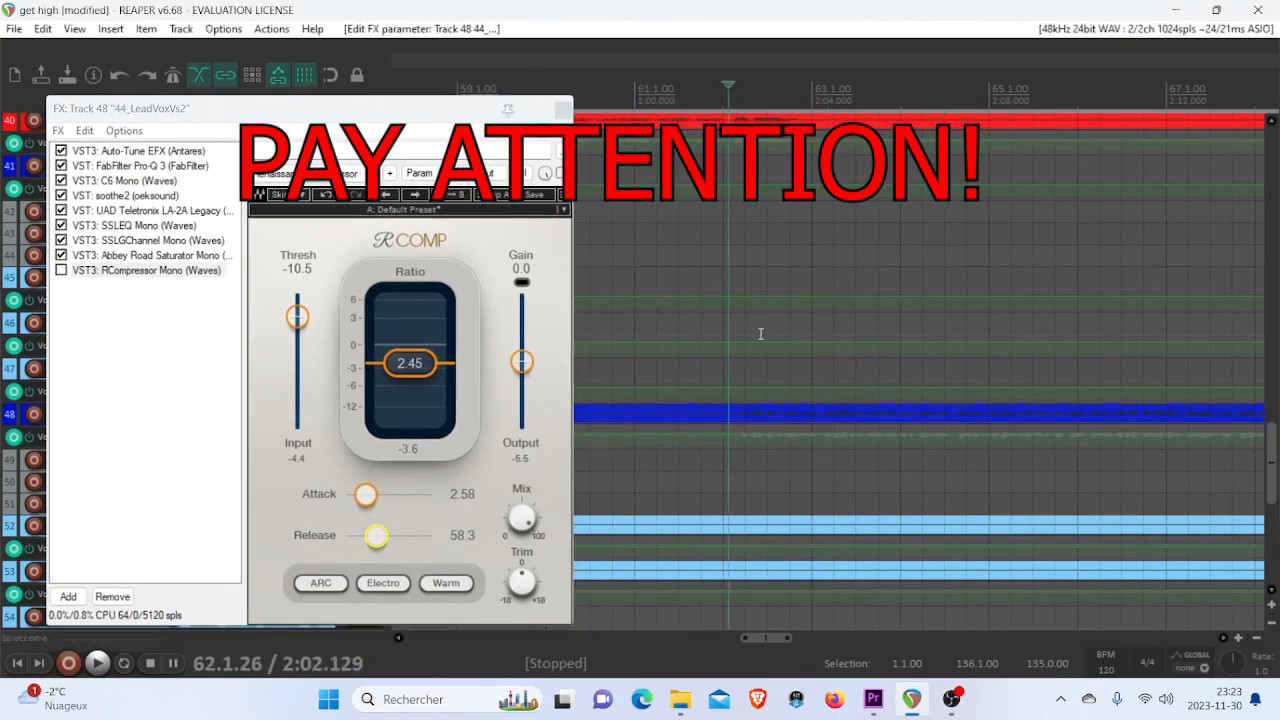
{"action": "scroll", "coordinate": [768, 345], "scroll_direction": "up", "scroll_amount": 4}
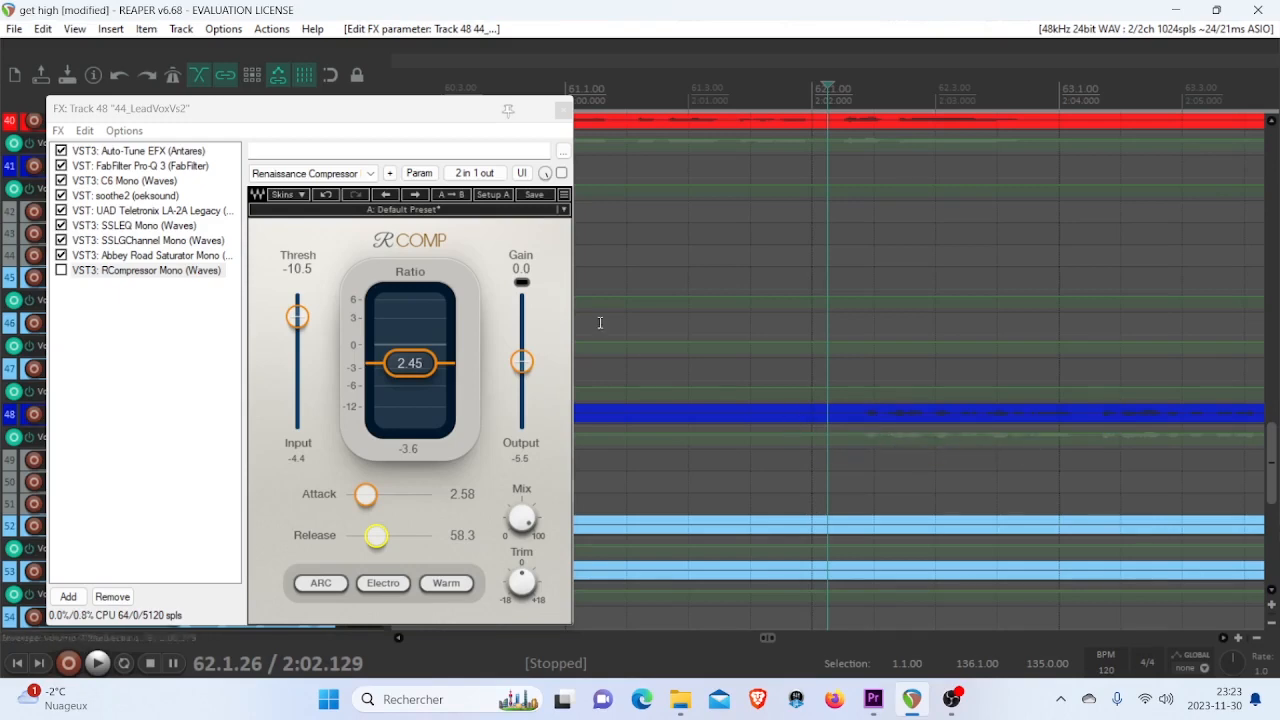
{"action": "left_click_drag", "start_coordinate": [377, 108], "coordinate": [549, 126]}
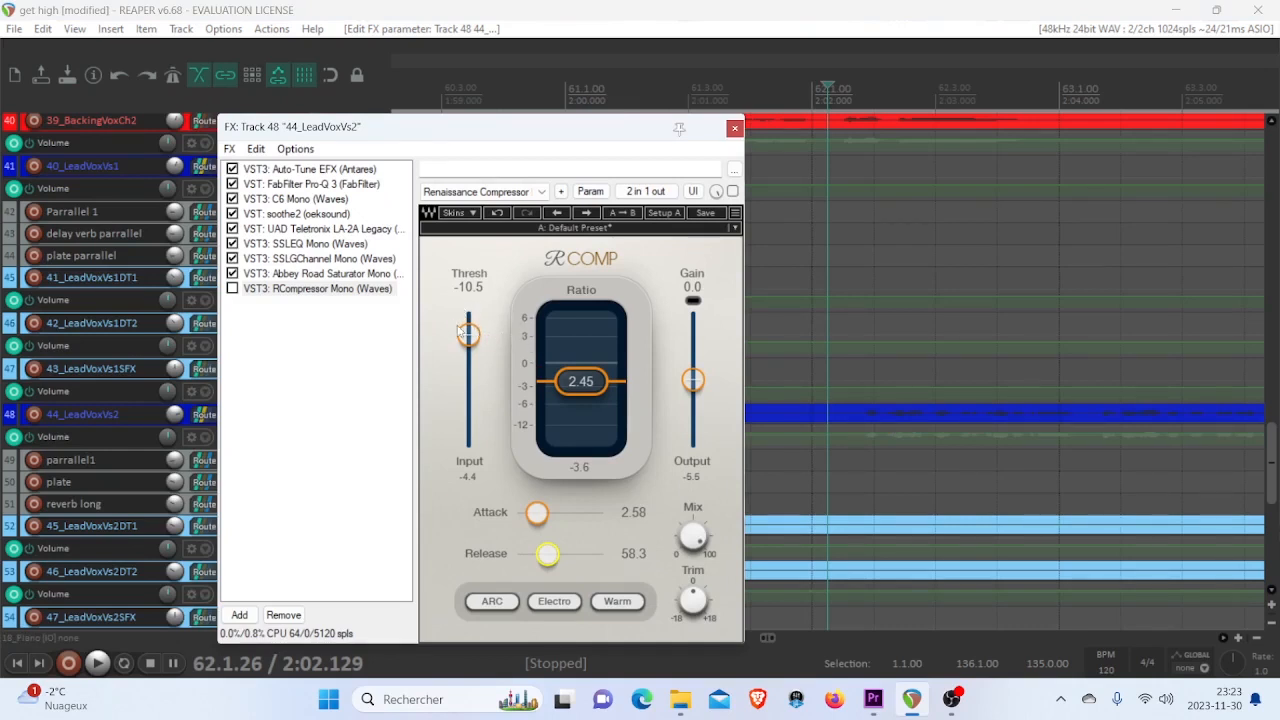
{"action": "left_click_drag", "start_coordinate": [468, 336], "coordinate": [468, 339]}
{"action": "scroll", "coordinate": [891, 399], "scroll_direction": "up", "scroll_amount": 3}
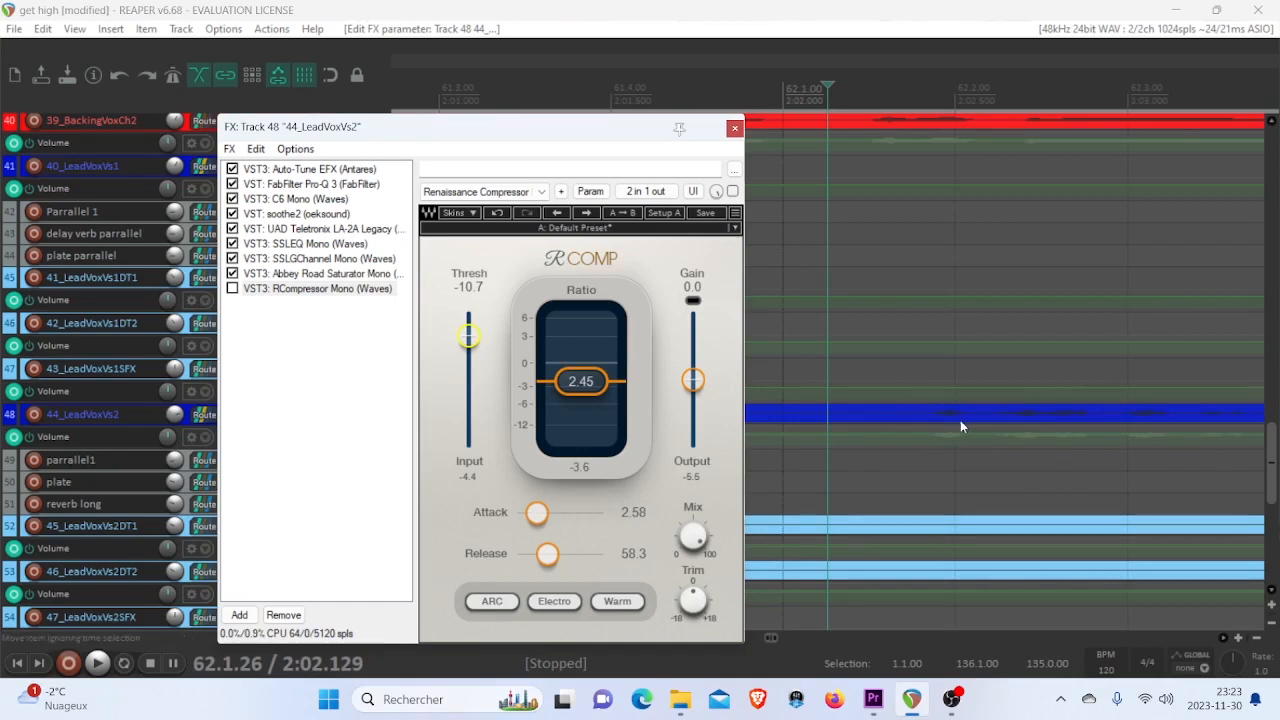
- Set the RCompressor release to 54.8 and sweep the attack up to 92.8 and back down to 4.38
{"action": "left_click", "coordinate": [547, 553]}
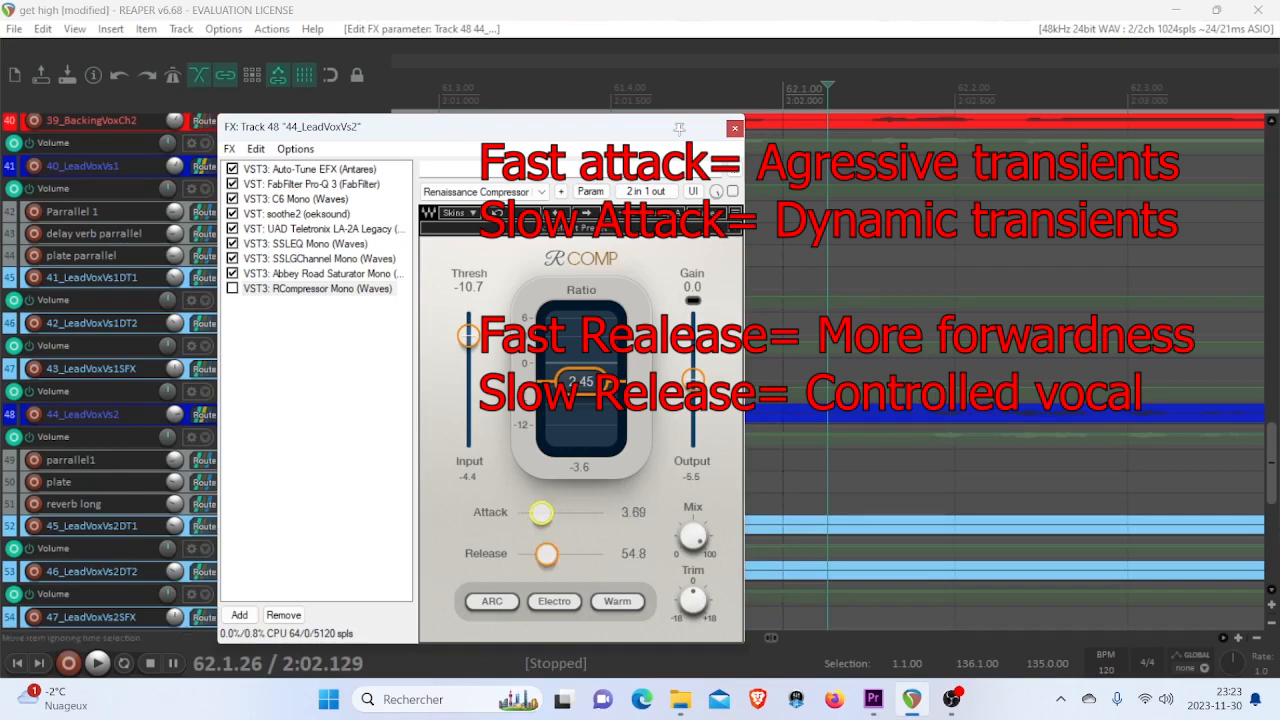
{"action": "left_click_drag", "start_coordinate": [537, 512], "coordinate": [583, 520]}
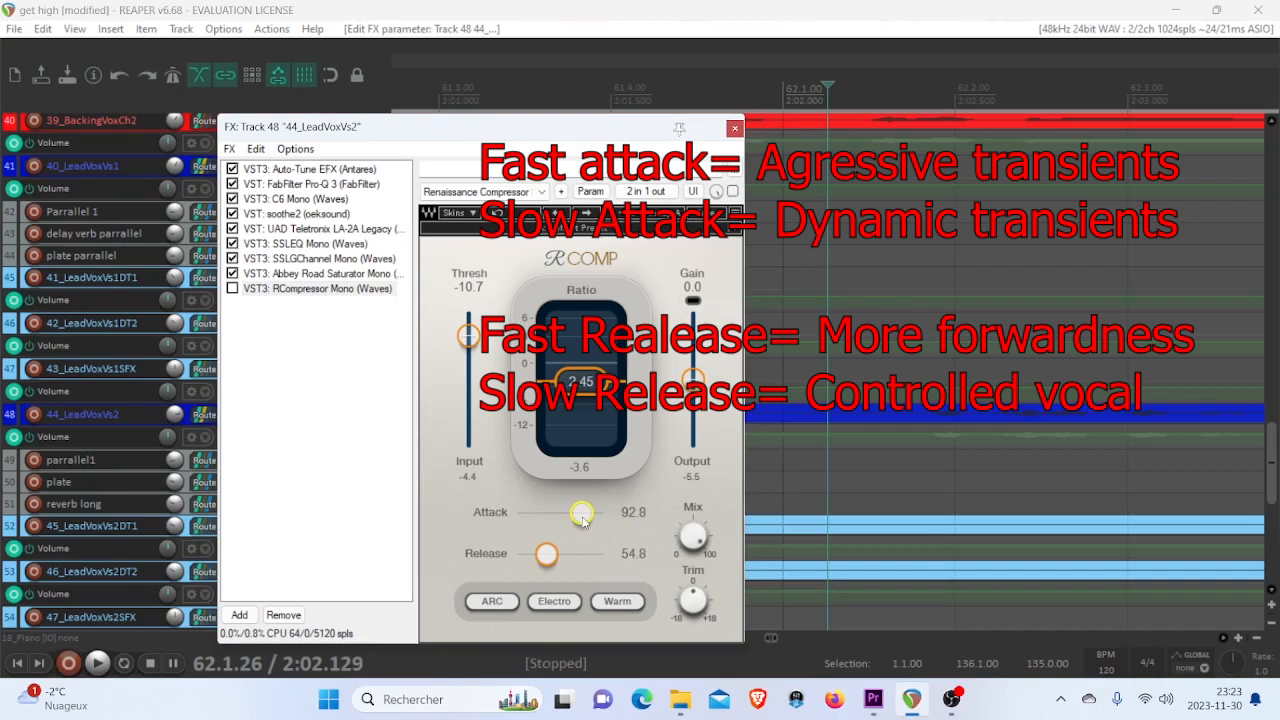
{"action": "left_click_drag", "start_coordinate": [583, 519], "coordinate": [545, 518]}
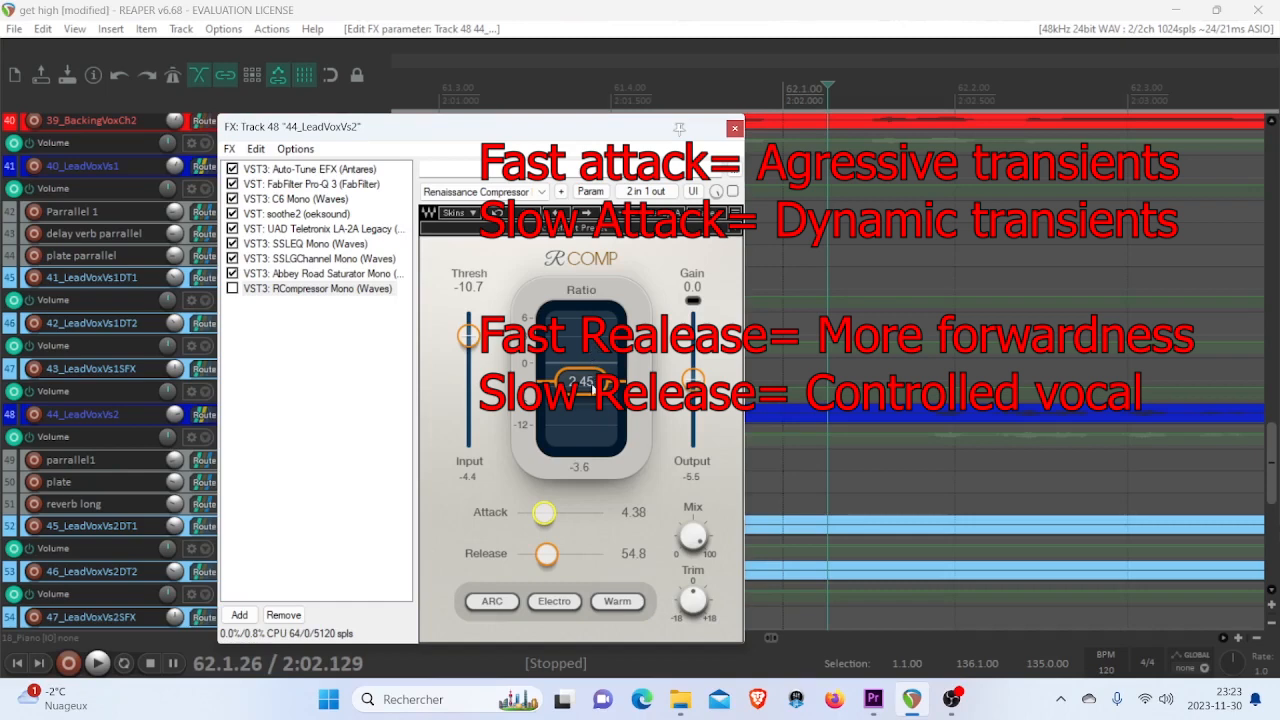
- Raise the RCompressor ratio to 4.27, bring it back to 3.60, and lower the threshold to -12.7
{"action": "left_click_drag", "start_coordinate": [592, 391], "coordinate": [592, 399]}
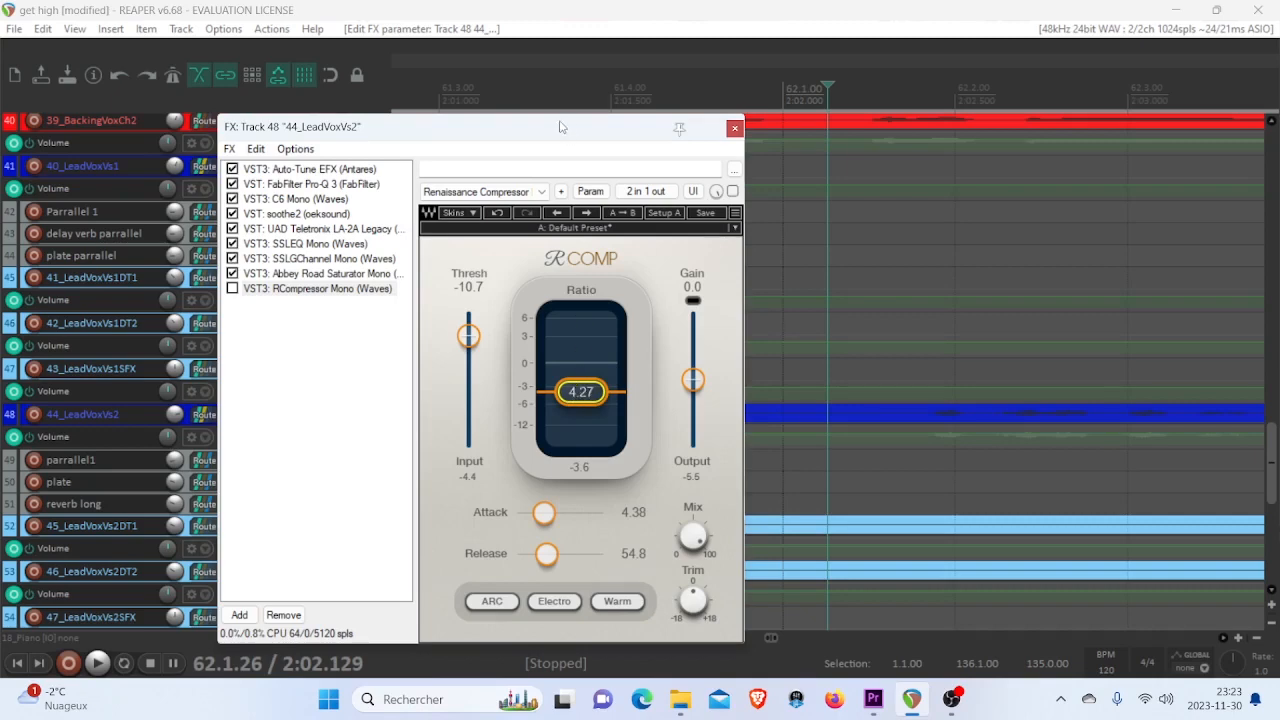
{"action": "left_click_drag", "start_coordinate": [560, 127], "coordinate": [566, 101]}
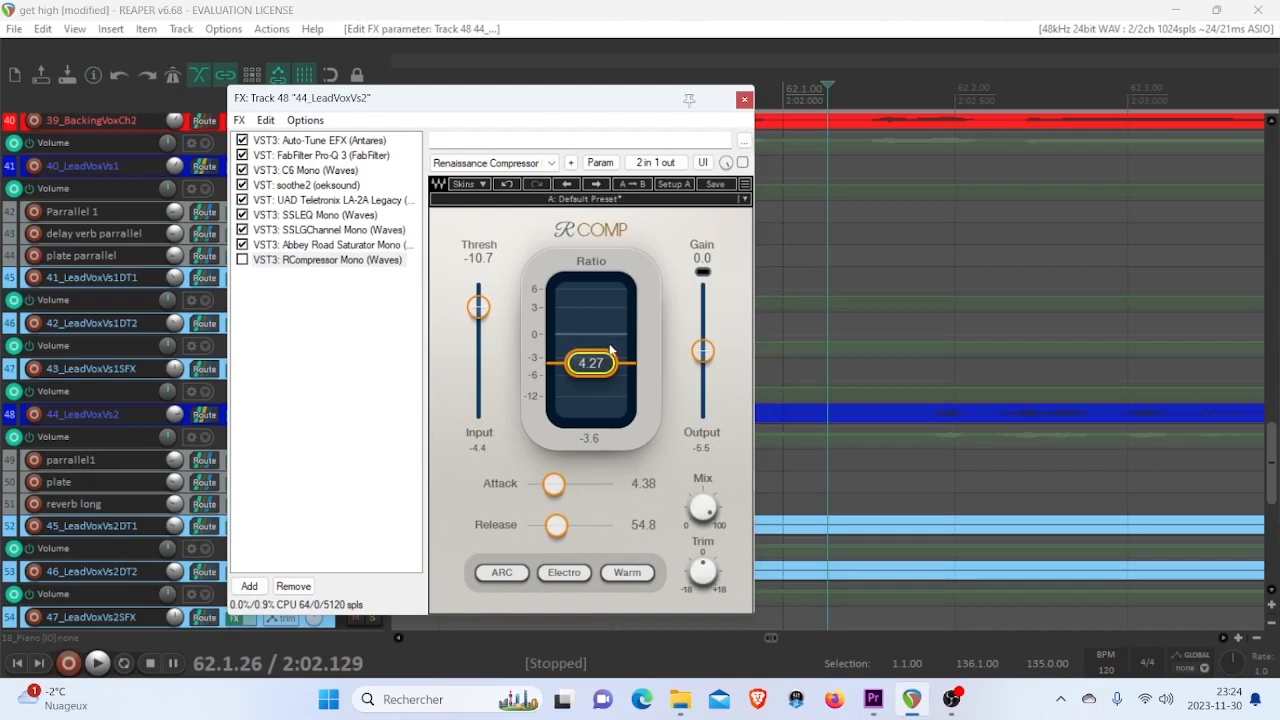
{"action": "left_click_drag", "start_coordinate": [591, 364], "coordinate": [591, 360]}
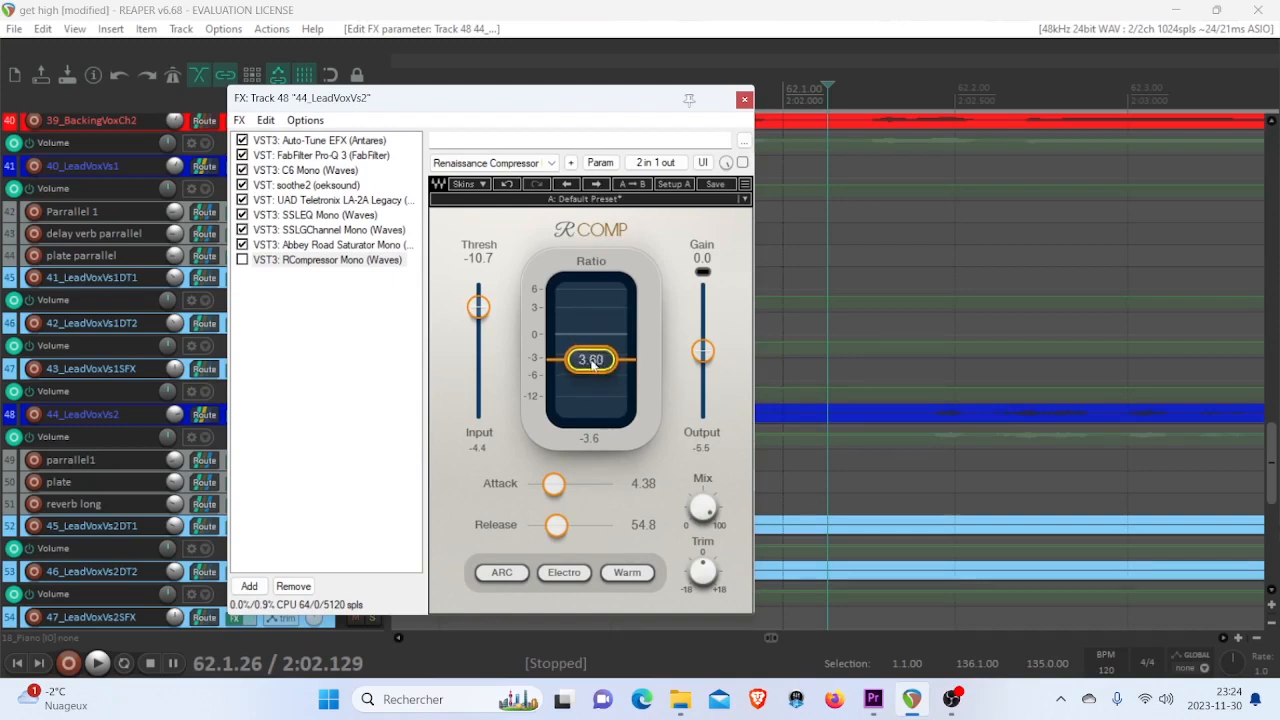
{"action": "left_click_drag", "start_coordinate": [479, 308], "coordinate": [481, 320]}
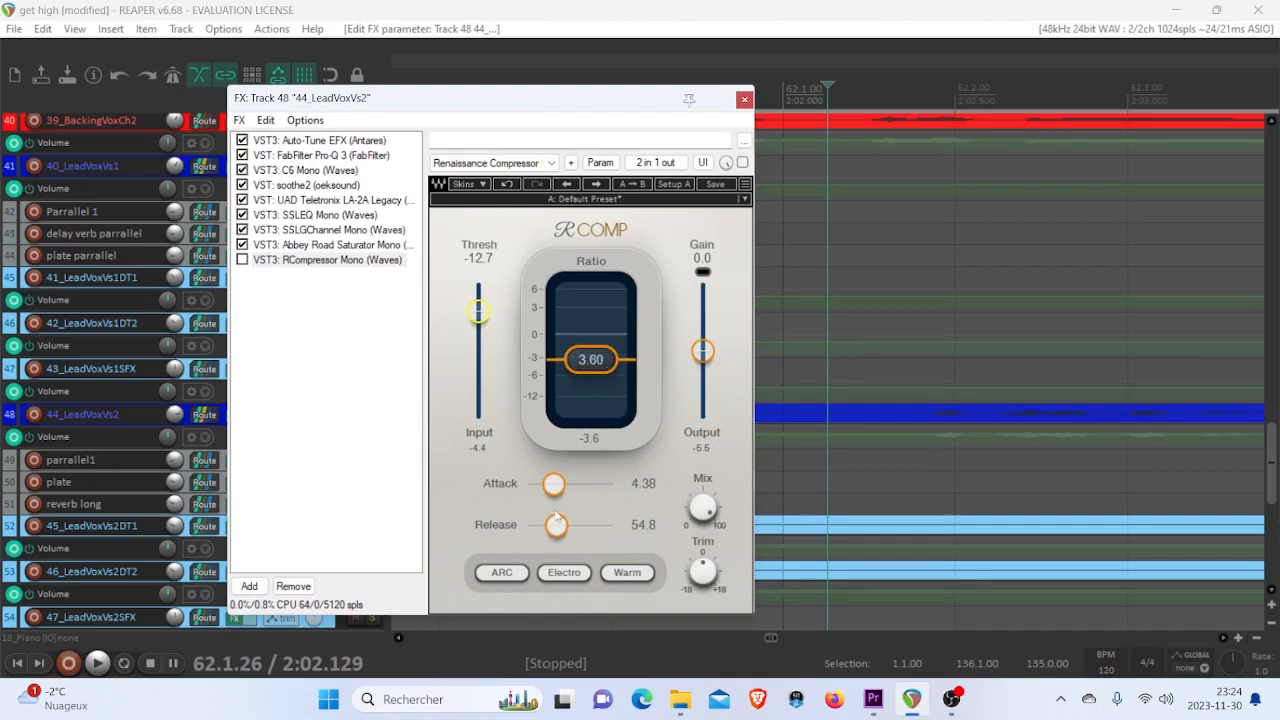
- Slow the RCompressor release to 196 and attack to 16.4, and place the edit cursor at 62.1.68 for playback
{"action": "left_click_drag", "start_coordinate": [557, 524], "coordinate": [569, 485]}
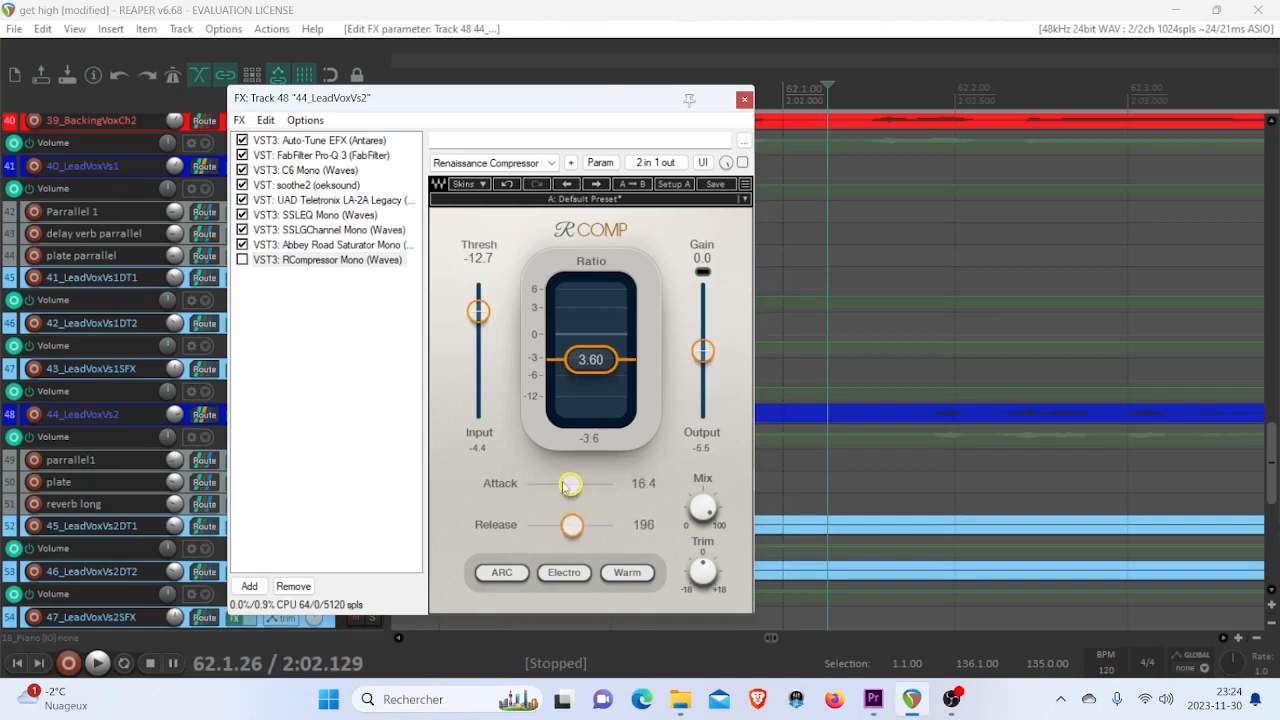
{"action": "left_click", "coordinate": [901, 98]}
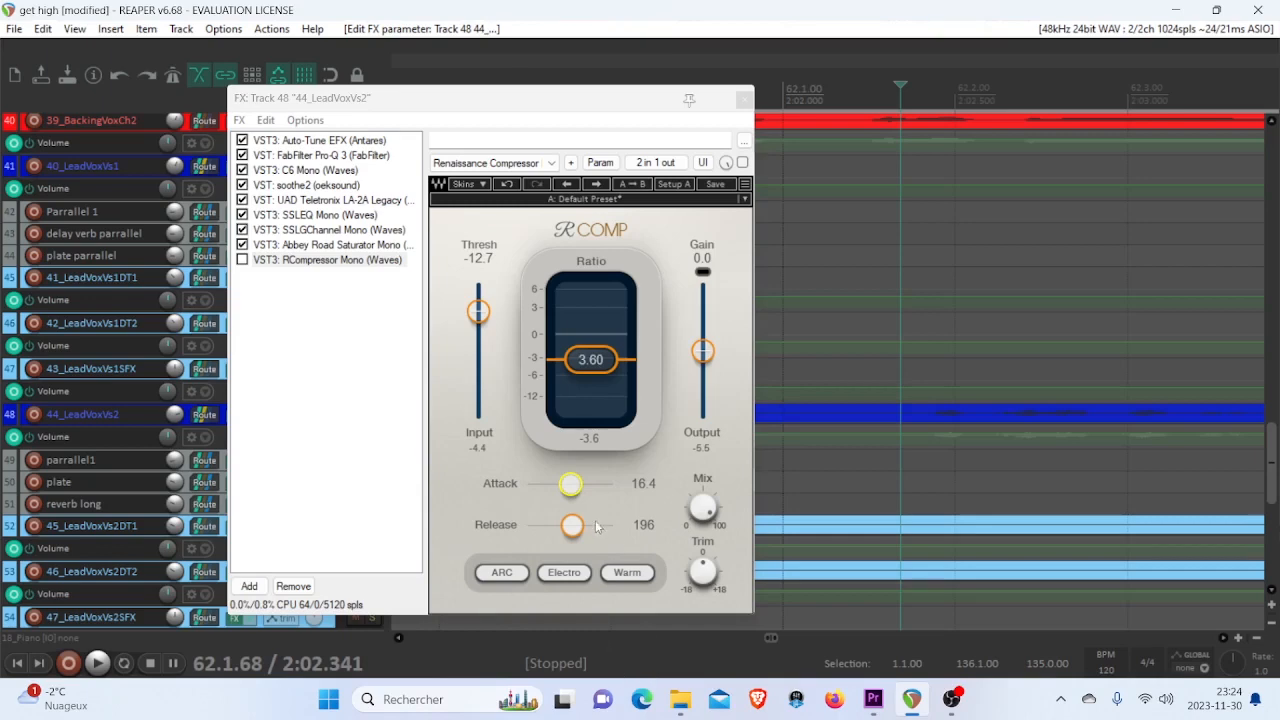
- Try a fast RCompressor release of 33.0 and slow it through 140 to 172
{"action": "mouse_move", "coordinate": [572, 525]}
{"action": "left_mouse_down"}
{"action": "mouse_move", "coordinate": [539, 525]}
{"action": "mouse_move", "coordinate": [552, 528]}
{"action": "left_mouse_up"}
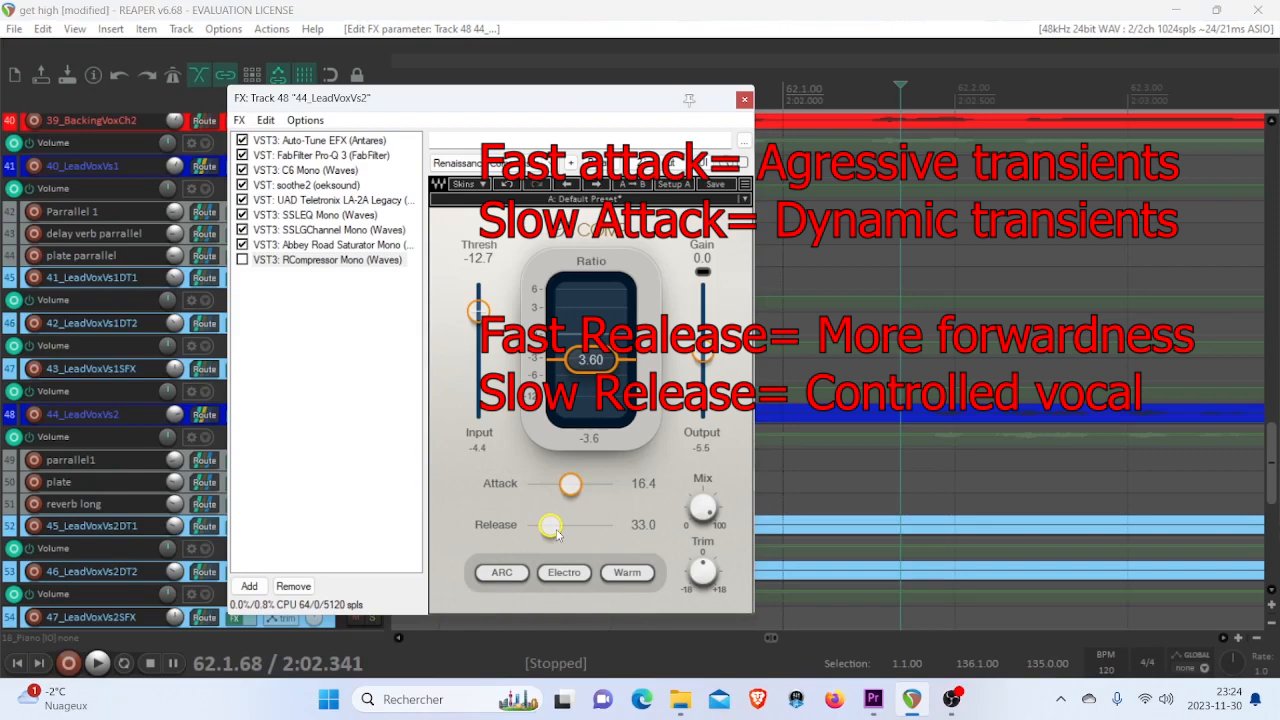
{"action": "mouse_move", "coordinate": [550, 530]}
{"action": "left_mouse_down"}
{"action": "mouse_move", "coordinate": [572, 526]}
{"action": "mouse_move", "coordinate": [557, 526]}
{"action": "left_mouse_up"}
{"action": "left_click_drag", "start_coordinate": [556, 525], "coordinate": [567, 525]}
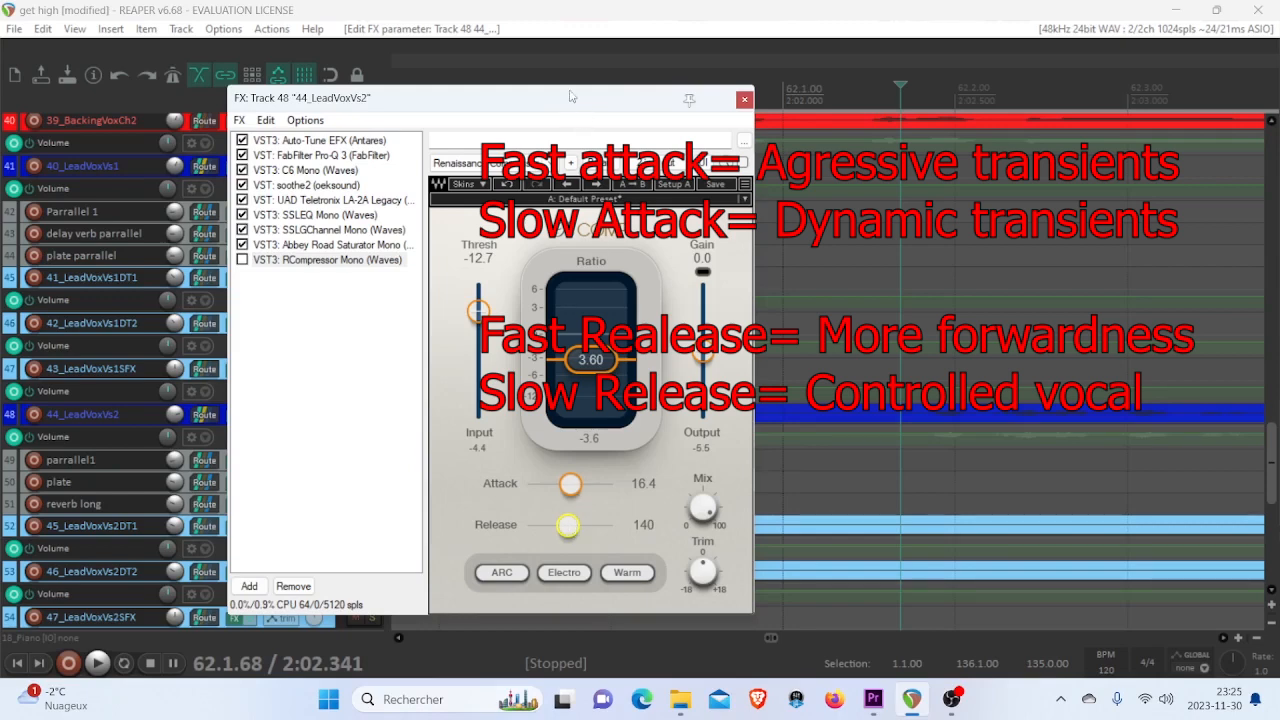
{"action": "left_click_drag", "start_coordinate": [570, 96], "coordinate": [507, 85]}
{"action": "left_click_drag", "start_coordinate": [505, 513], "coordinate": [508, 513]}
- Start playback, set the RCompressor attack to 12.7, and enable RCompressor Mono in the effects chain
{"action": "key", "text": "space"}
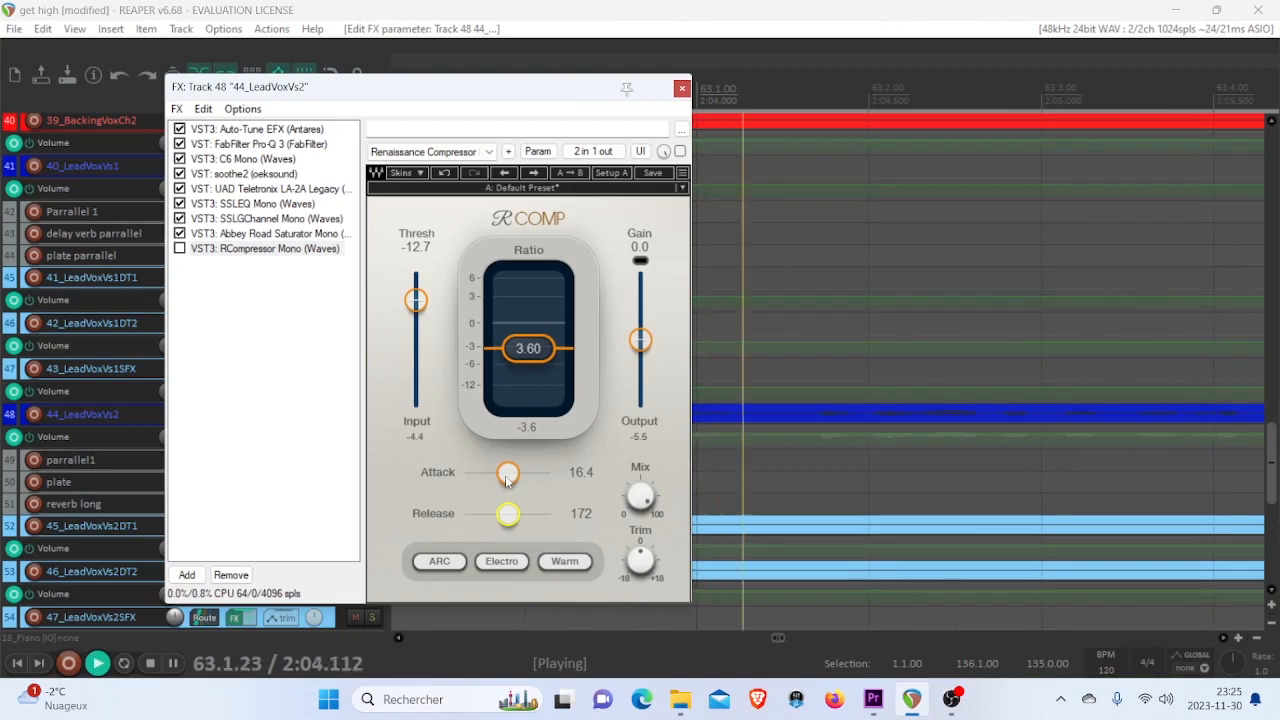
{"action": "left_click_drag", "start_coordinate": [507, 480], "coordinate": [503, 480]}
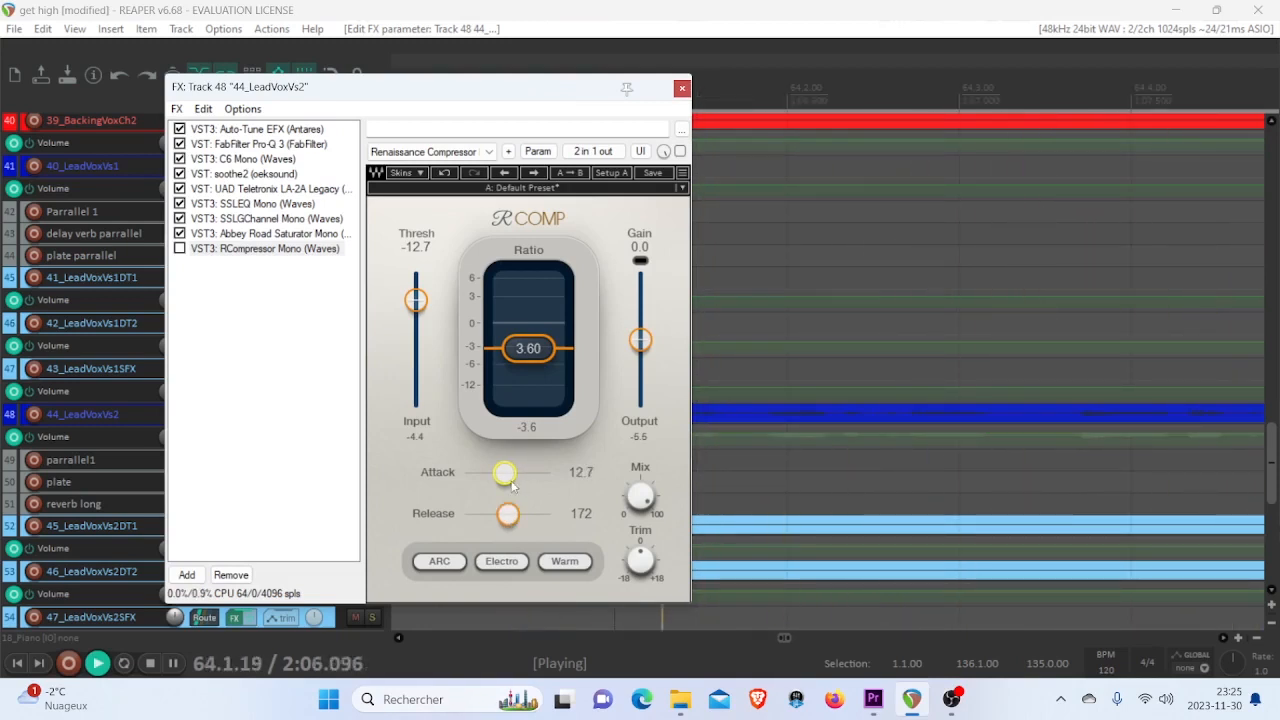
{"action": "left_click", "coordinate": [185, 266]}
{"action": "left_click", "coordinate": [180, 249]}
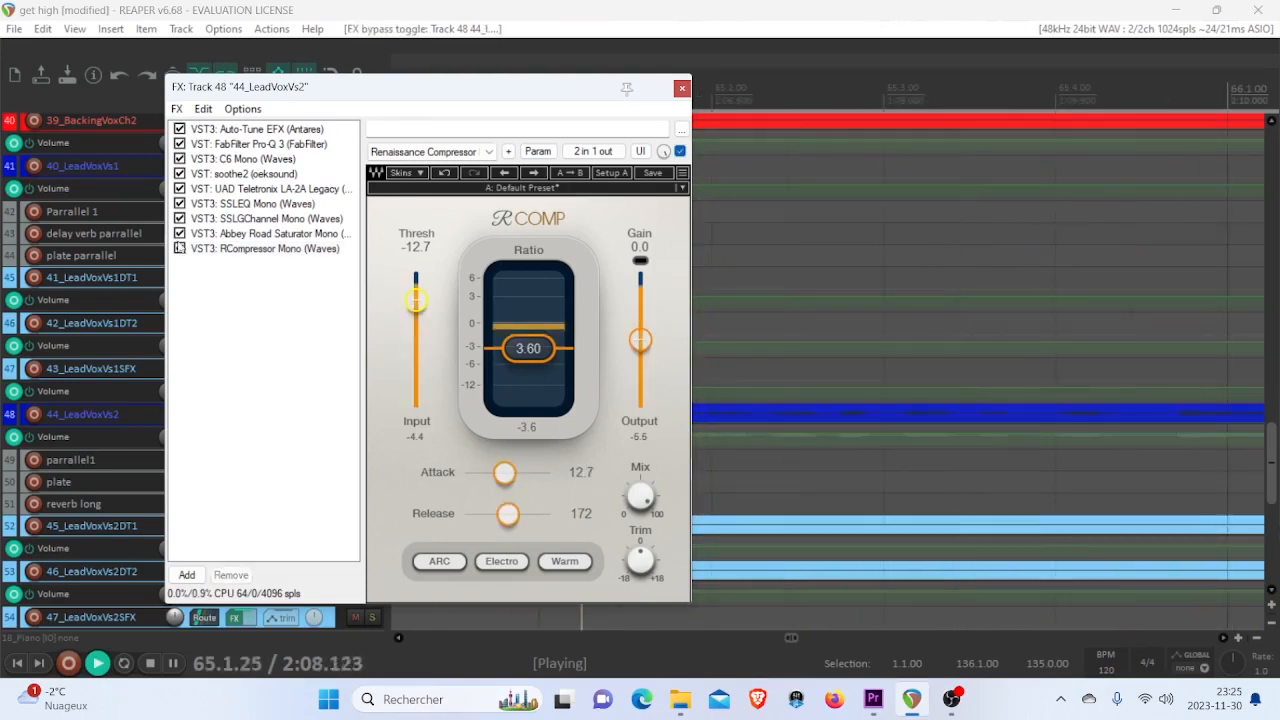
- Lower the RCompressor threshold to -18.5 and raise its output gain to 2.7 while the vocal plays
{"action": "left_click_drag", "start_coordinate": [416, 300], "coordinate": [416, 313]}
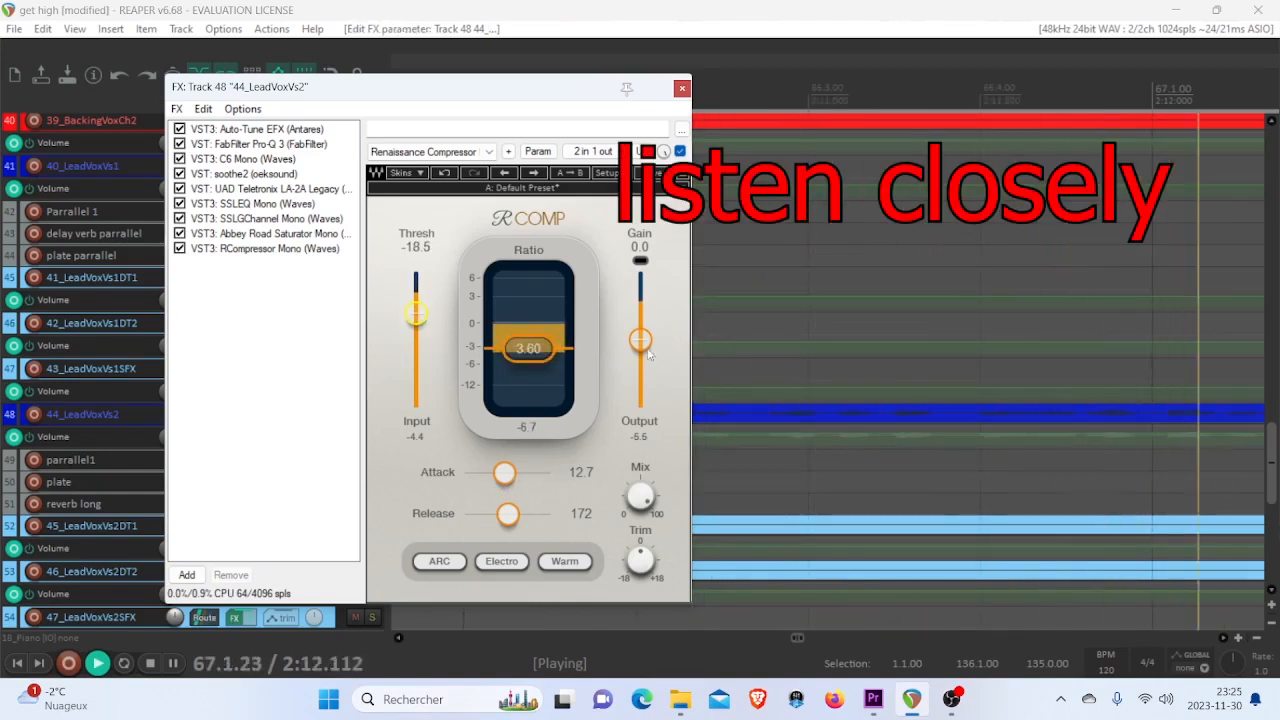
{"action": "left_click_drag", "start_coordinate": [640, 340], "coordinate": [640, 333]}
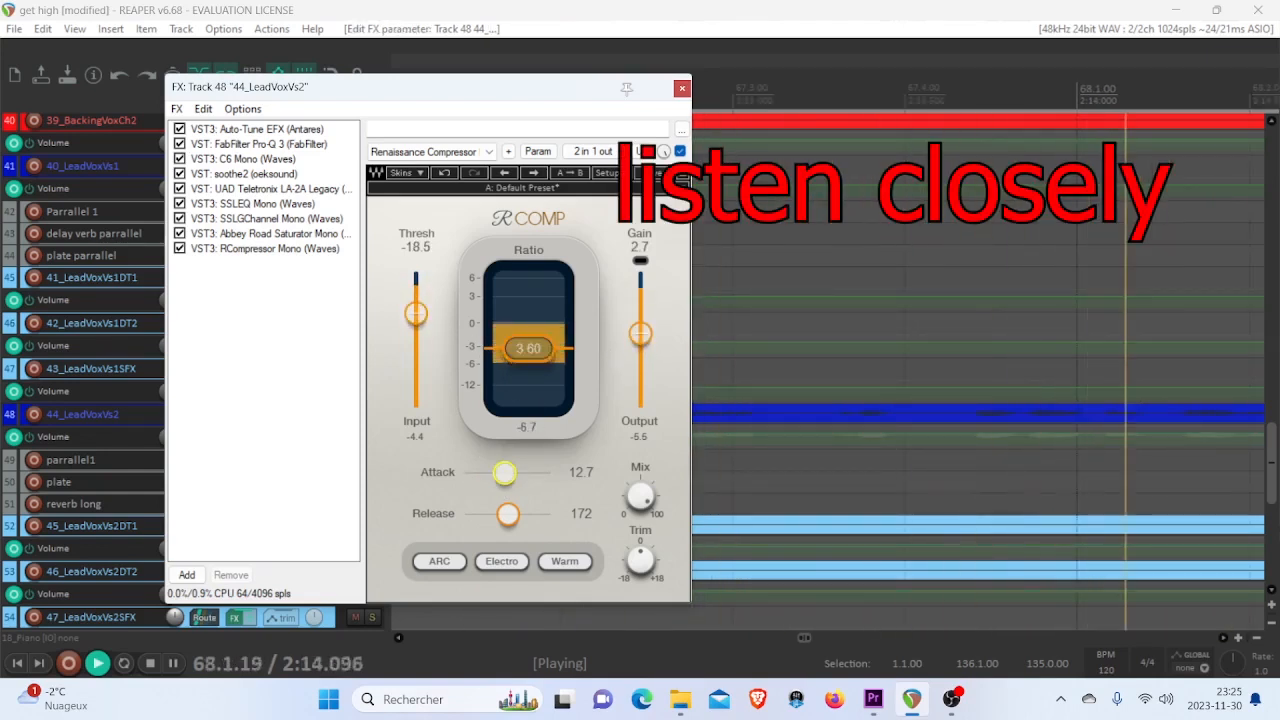
- Audition a very fast attack of 2.10 against slower ones, and restart playback with attack at 7.99 and release at 23.1
{"action": "left_click_drag", "start_coordinate": [504, 472], "coordinate": [481, 472]}
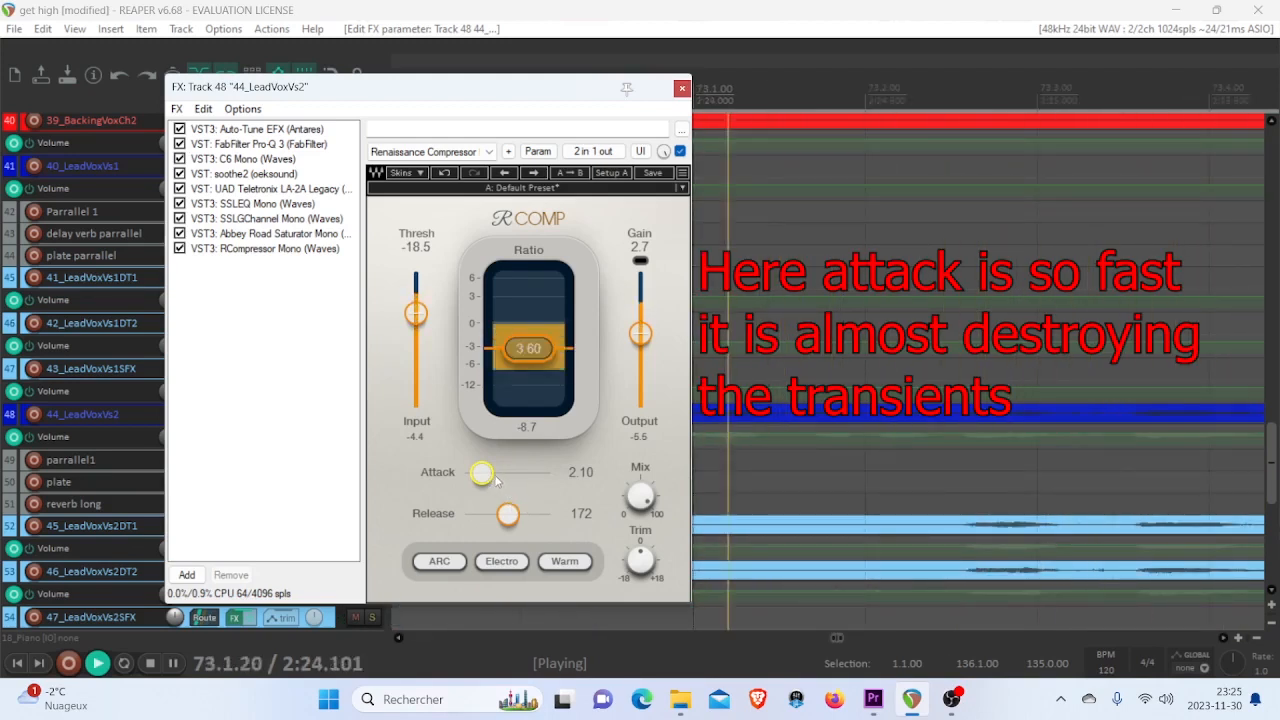
{"action": "left_click_drag", "start_coordinate": [481, 472], "coordinate": [550, 493]}
{"action": "key", "text": "space"}
{"action": "key", "text": "space"}
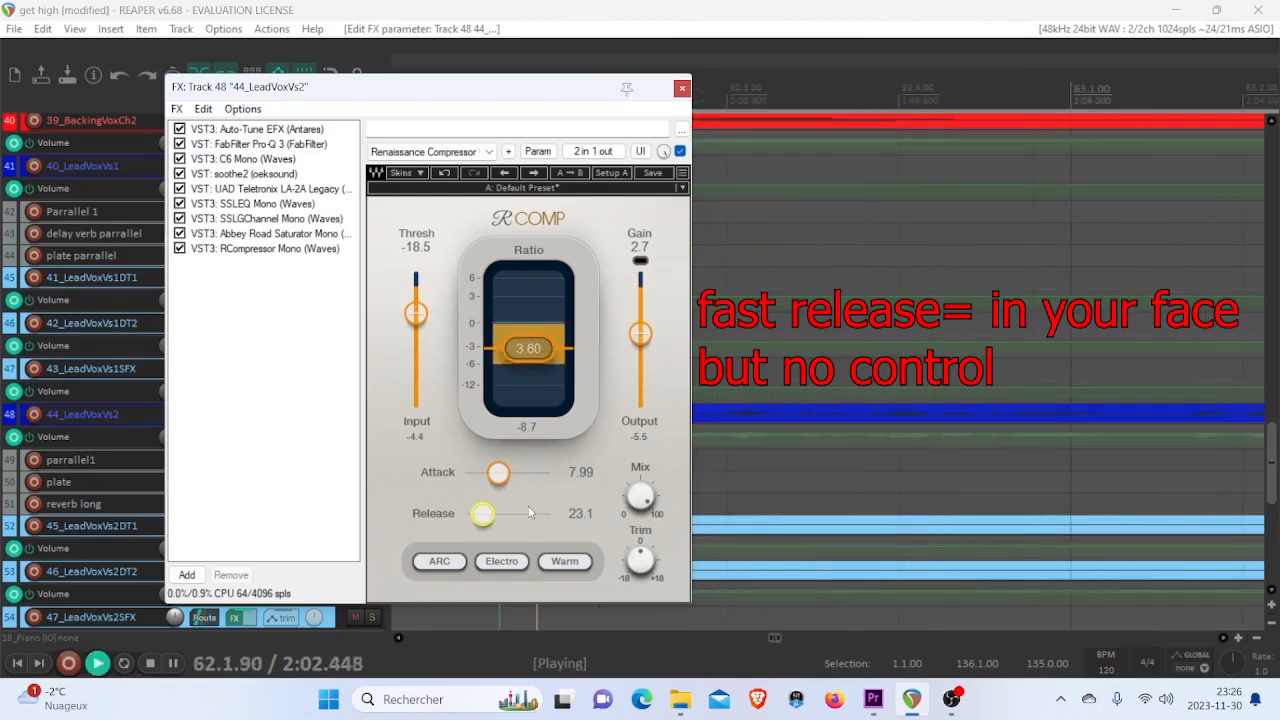
- Slow the RCompressor release to 110, stop playback, and set the ratio to 2.16
{"action": "mouse_move", "coordinate": [482, 514]}
{"action": "left_mouse_down"}
{"action": "mouse_move", "coordinate": [517, 514]}
{"action": "mouse_move", "coordinate": [490, 514]}
{"action": "mouse_move", "coordinate": [501, 514]}
{"action": "left_mouse_up"}
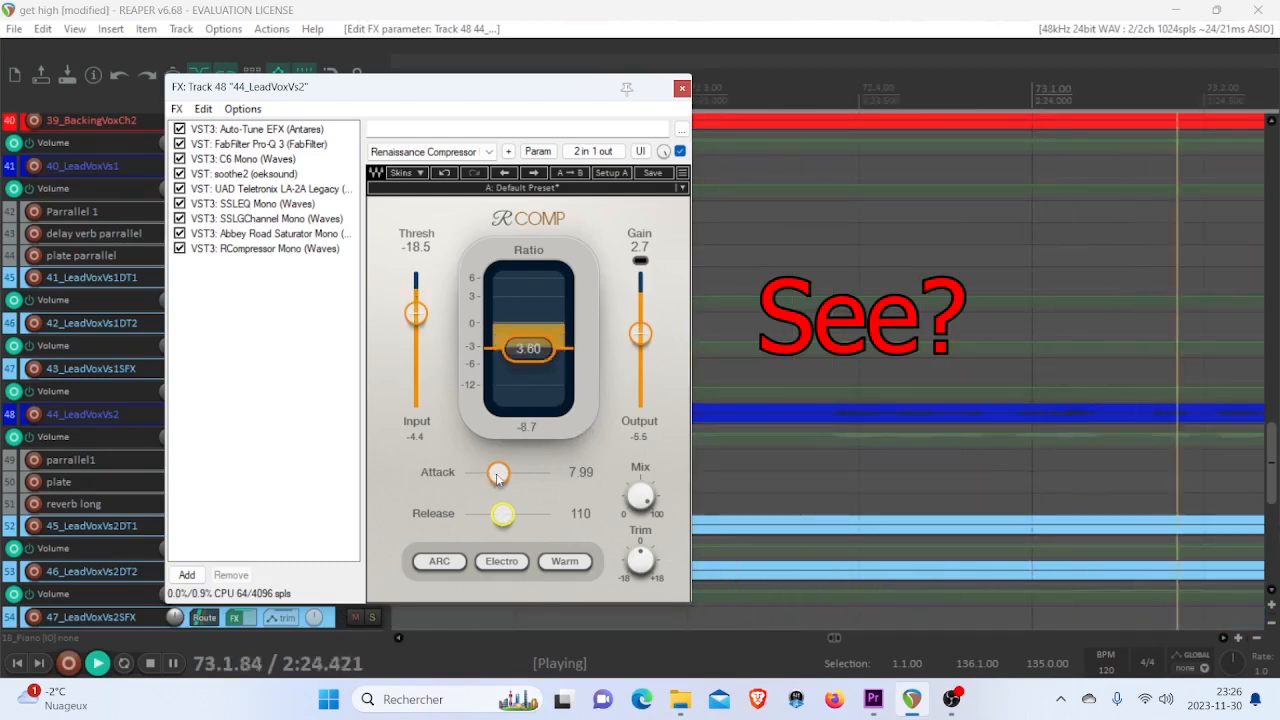
{"action": "key", "text": "space"}
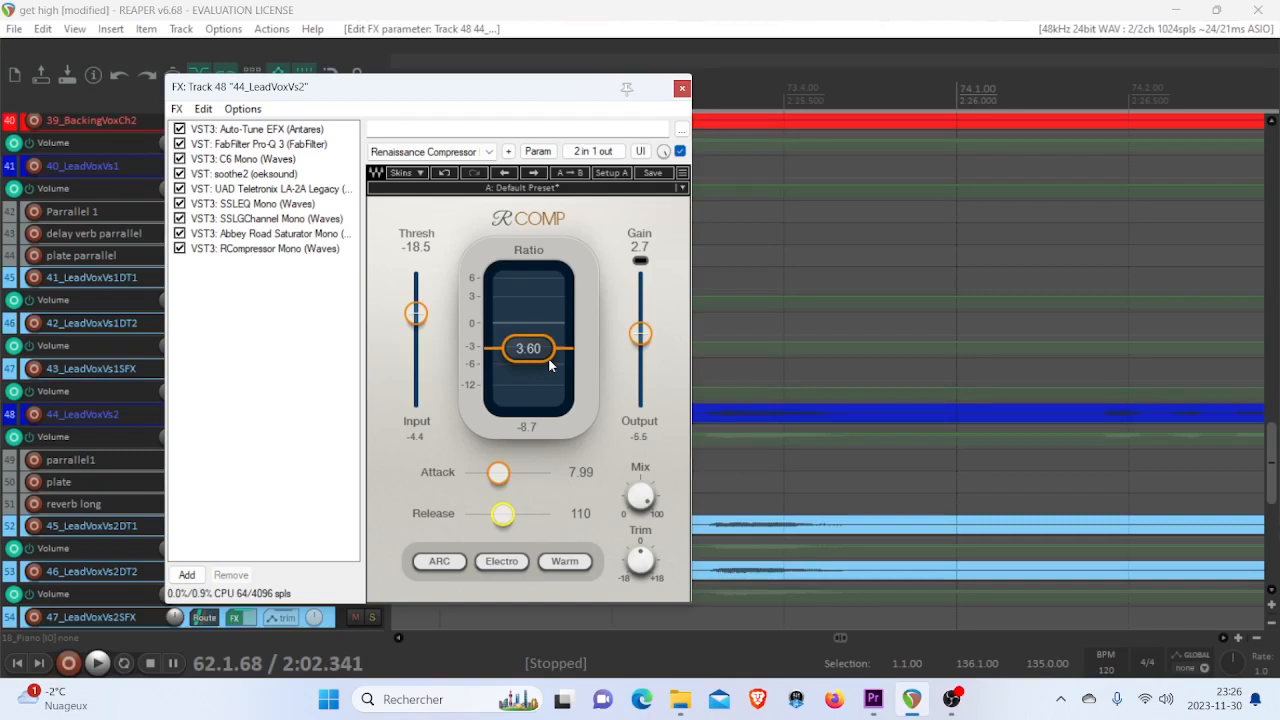
{"action": "left_click", "coordinate": [498, 476]}
{"action": "left_click_drag", "start_coordinate": [531, 352], "coordinate": [531, 339]}
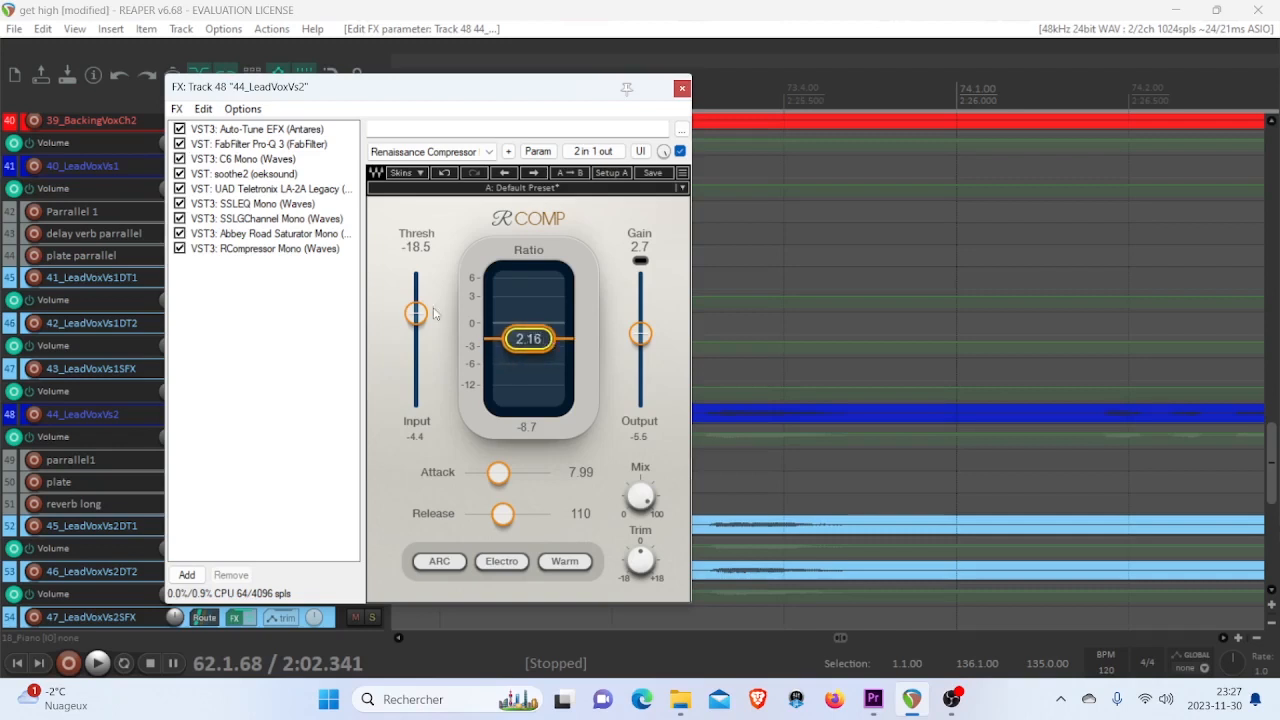
- Raise the RCompressor threshold to 0.0, lower it to -12.3 while the vocal plays, and set the output gain to 0.2
{"action": "left_click_drag", "start_coordinate": [421, 315], "coordinate": [416, 273]}
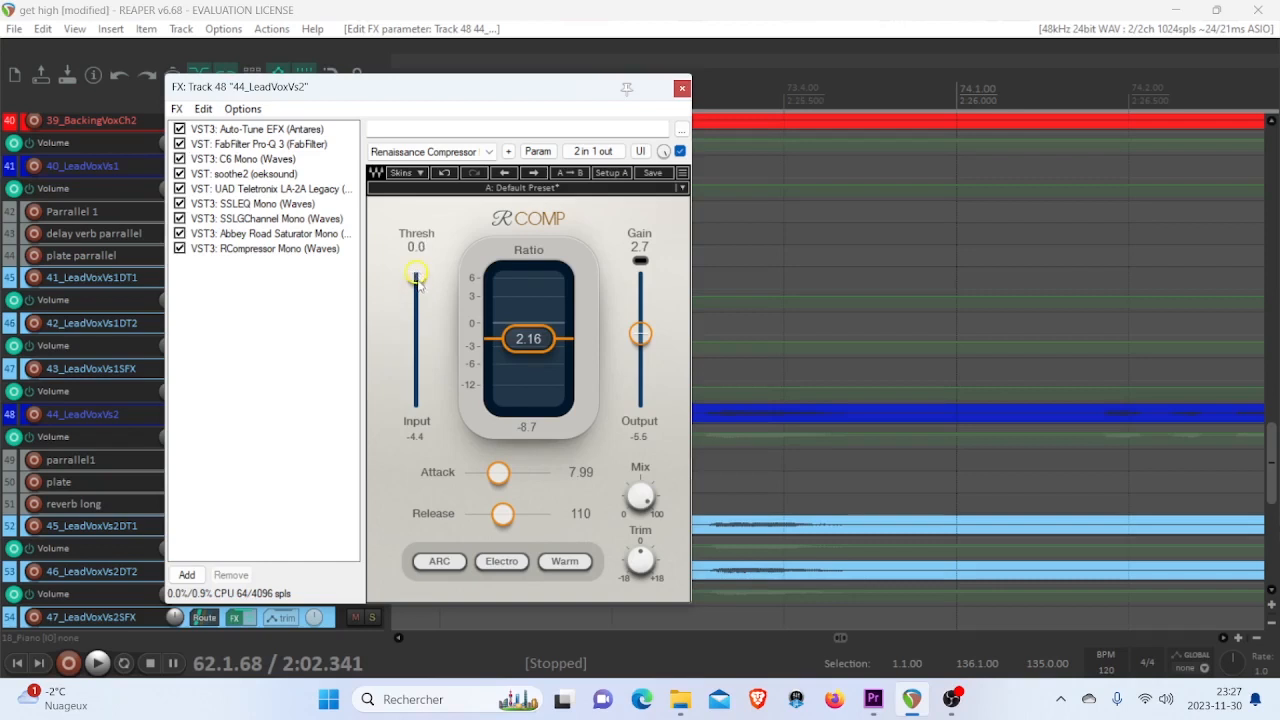
{"action": "key", "text": "space"}
{"action": "left_click_drag", "start_coordinate": [420, 285], "coordinate": [416, 299]}
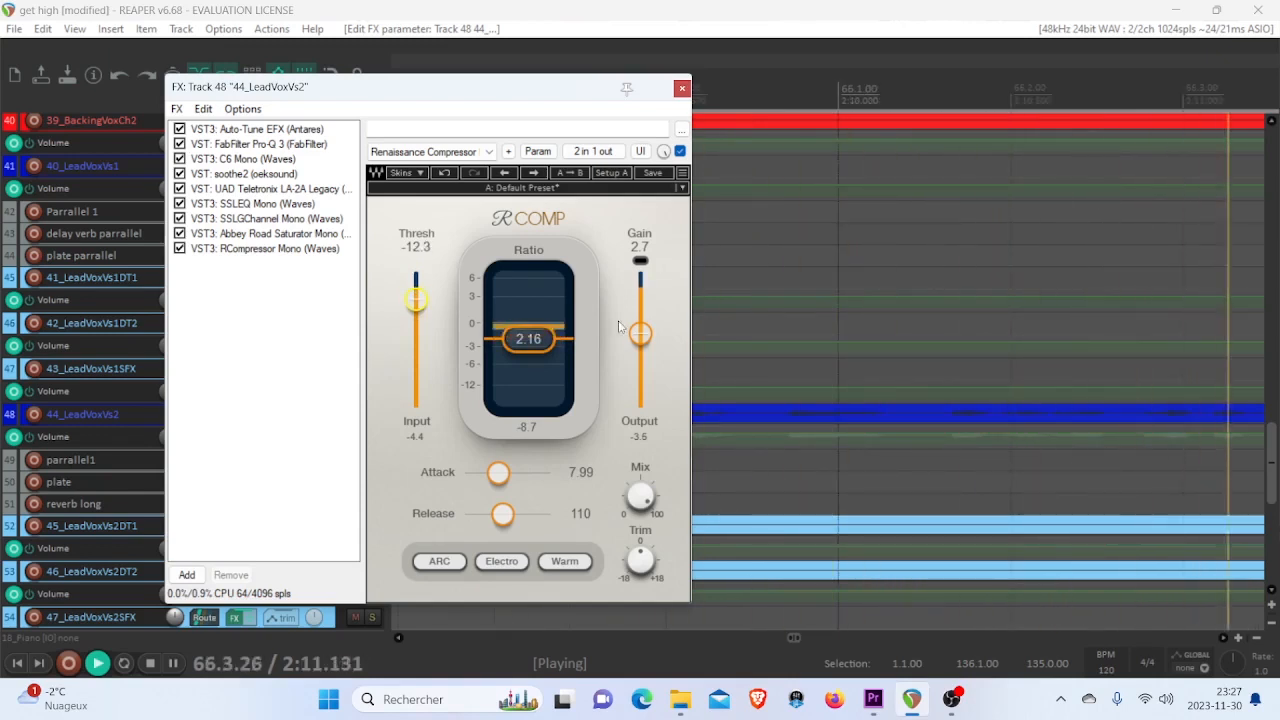
{"action": "left_click_drag", "start_coordinate": [640, 333], "coordinate": [640, 340]}
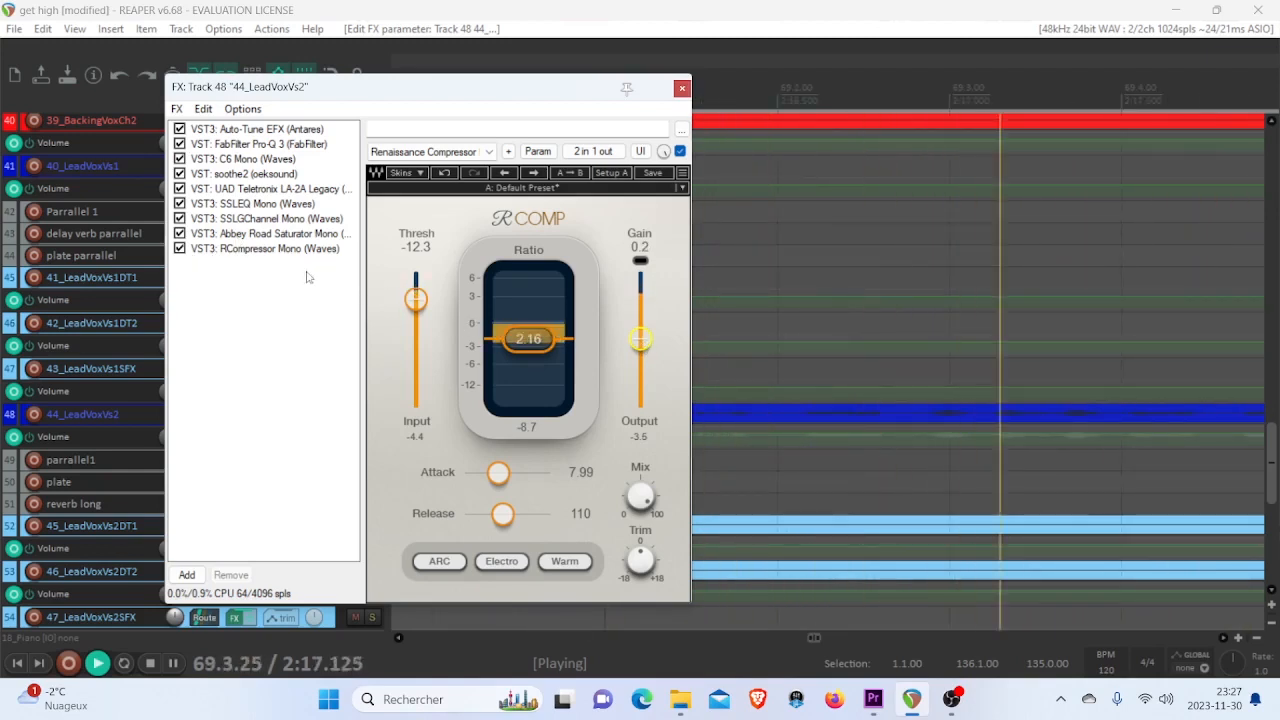
- Bypass and re-enable RCompressor Mono during playback to compare the vocal with and without compression, and stop playback
{"action": "left_click", "coordinate": [179, 248]}
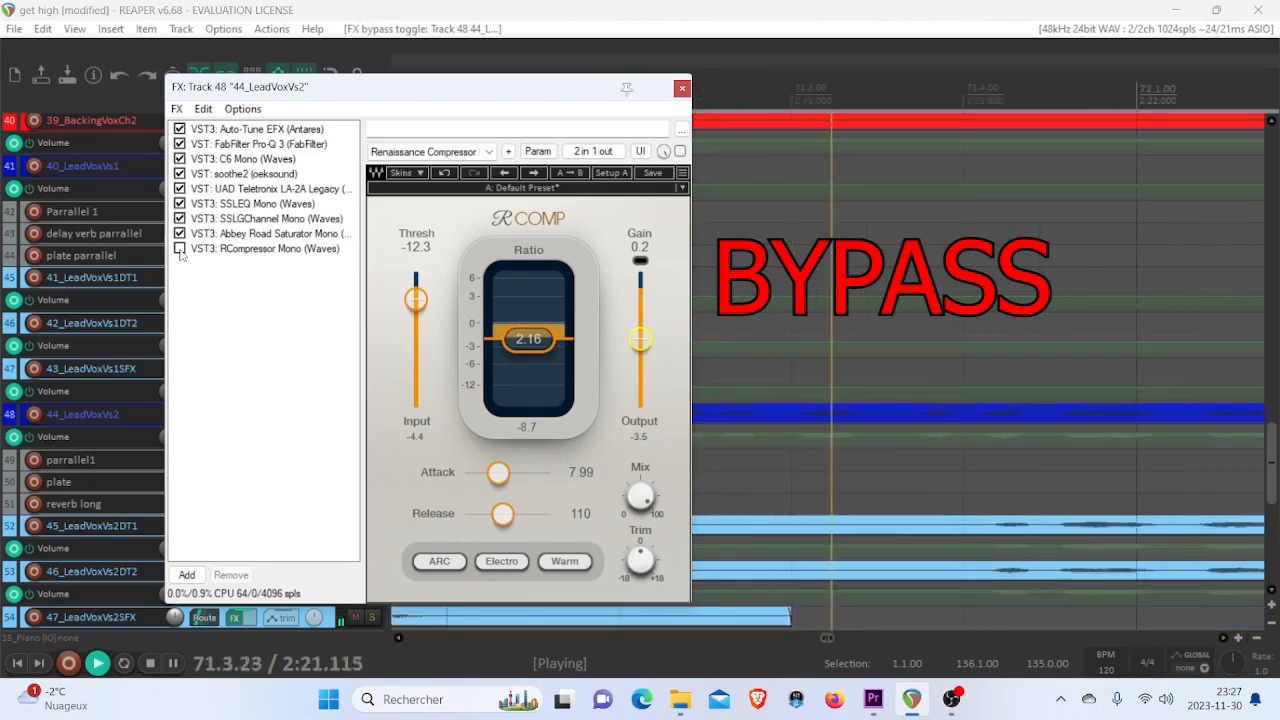
{"action": "left_click", "coordinate": [179, 248]}
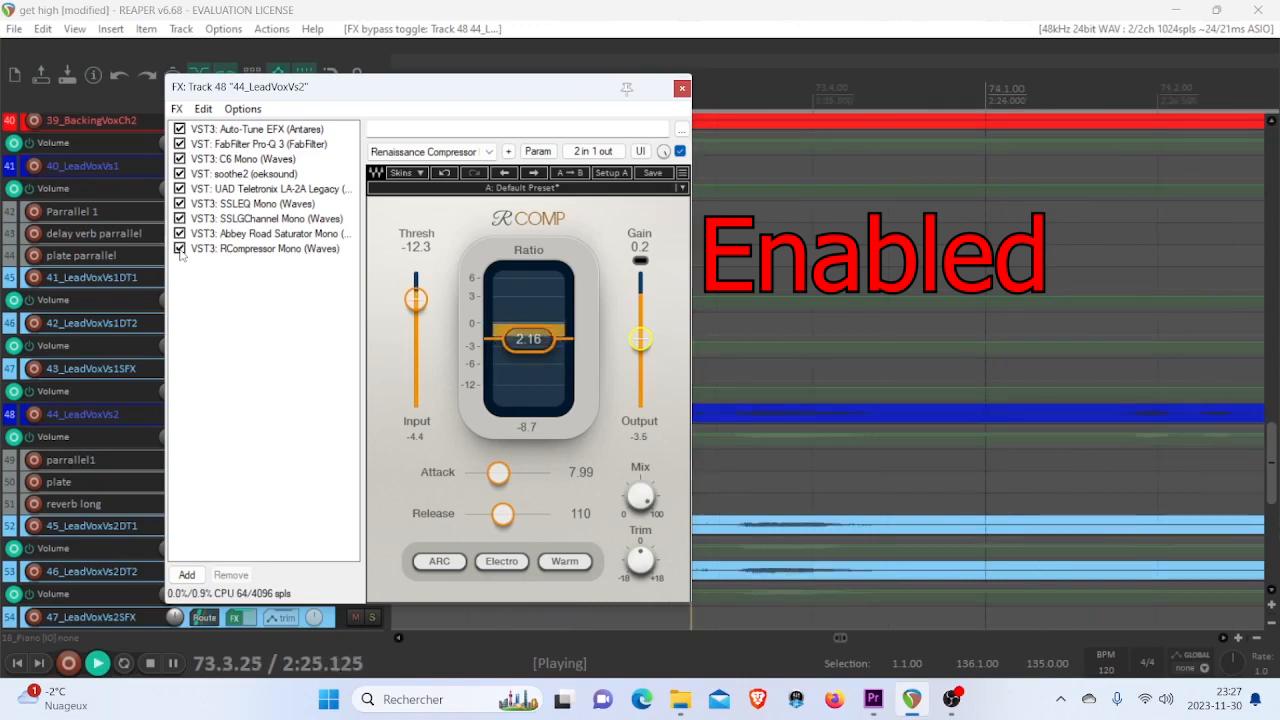
{"action": "key", "text": "space"}
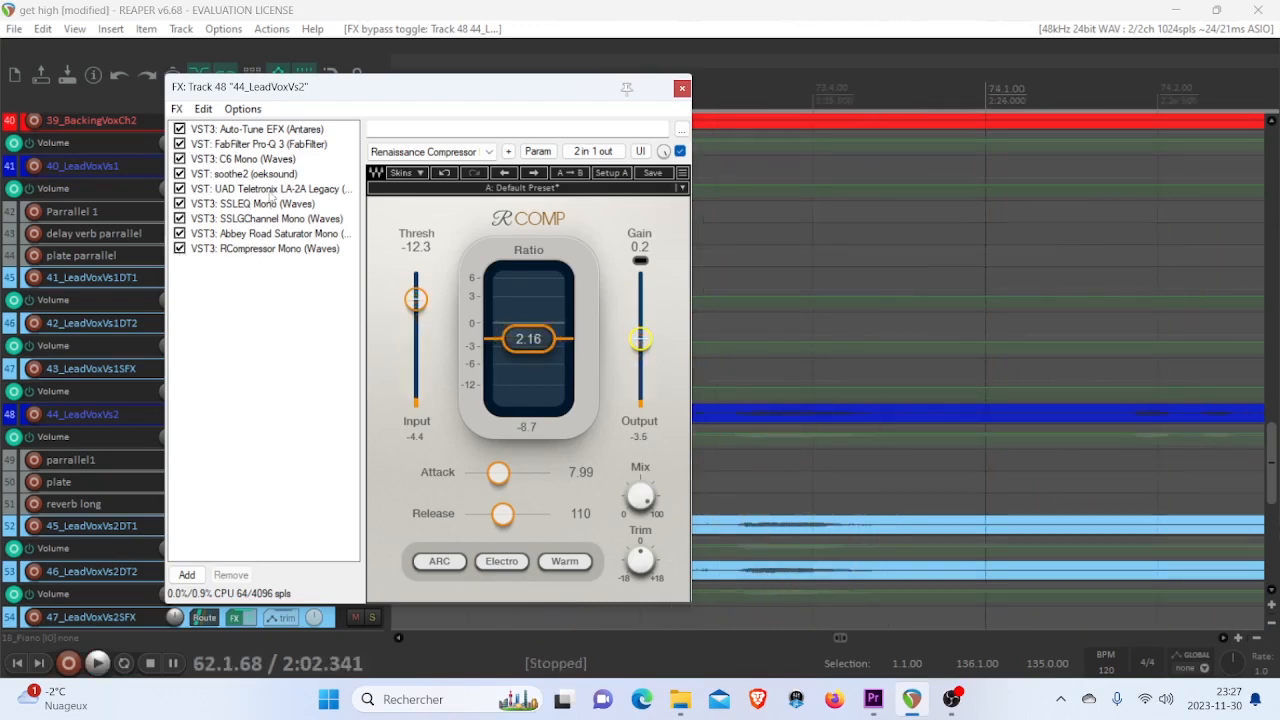
- Show the UAD Teletronix LA-2A Legacy plugin, bypass RCompressor Mono, and reposition the effects window
{"action": "left_click", "coordinate": [271, 189]}
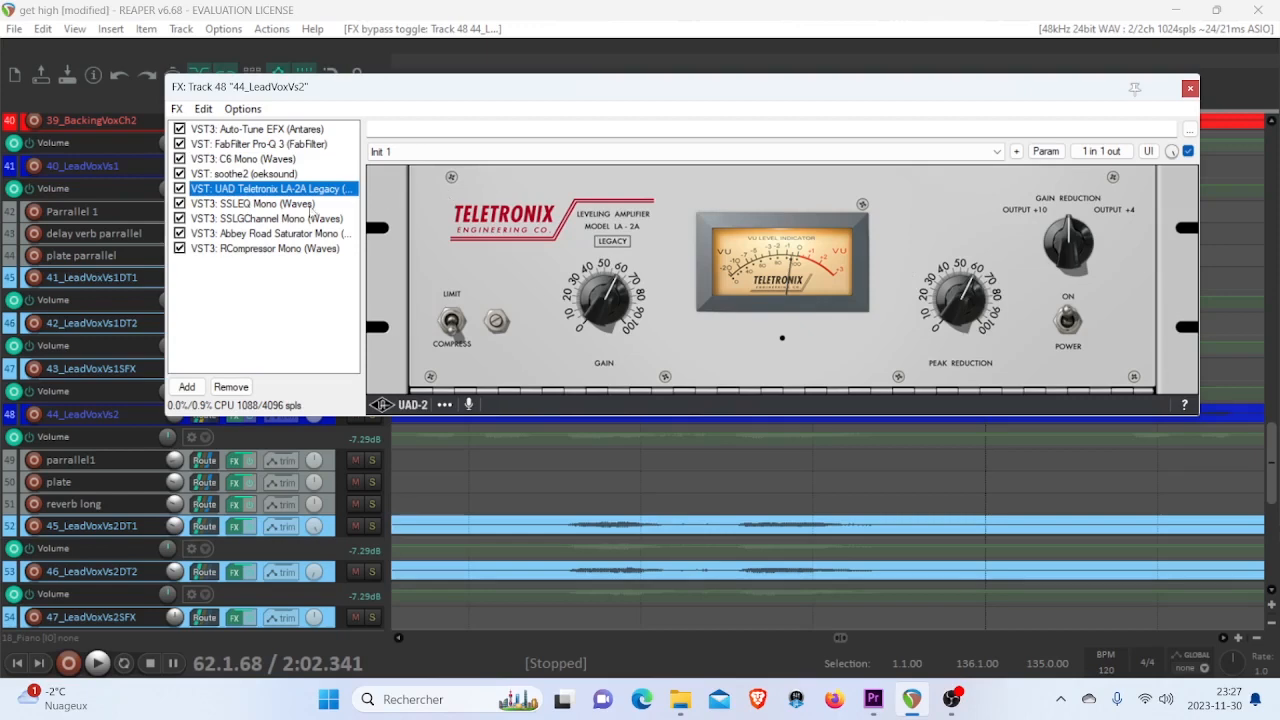
{"action": "left_click", "coordinate": [179, 248]}
{"action": "left_click_drag", "start_coordinate": [724, 99], "coordinate": [608, 146]}
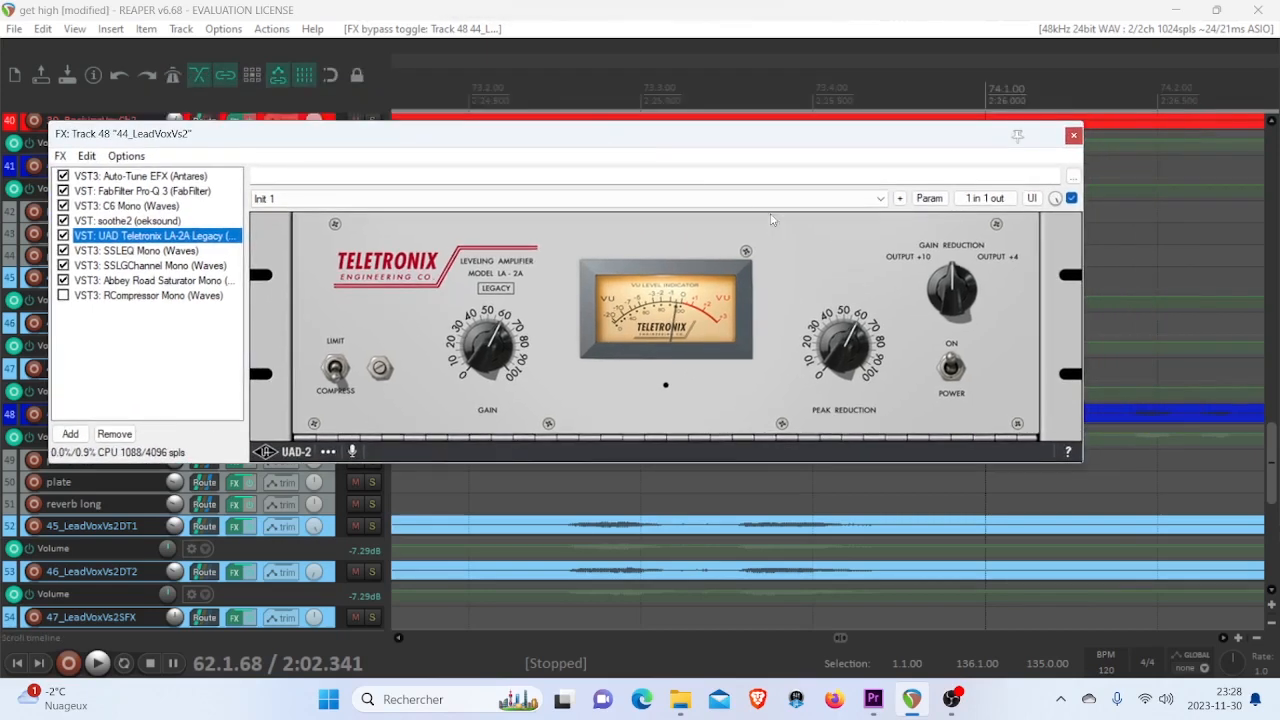
- Slightly lower the LA-2A's peak reduction, bypass the plugin in the effects chain, and move its window down over the tracks
{"action": "left_click", "coordinate": [855, 343]}
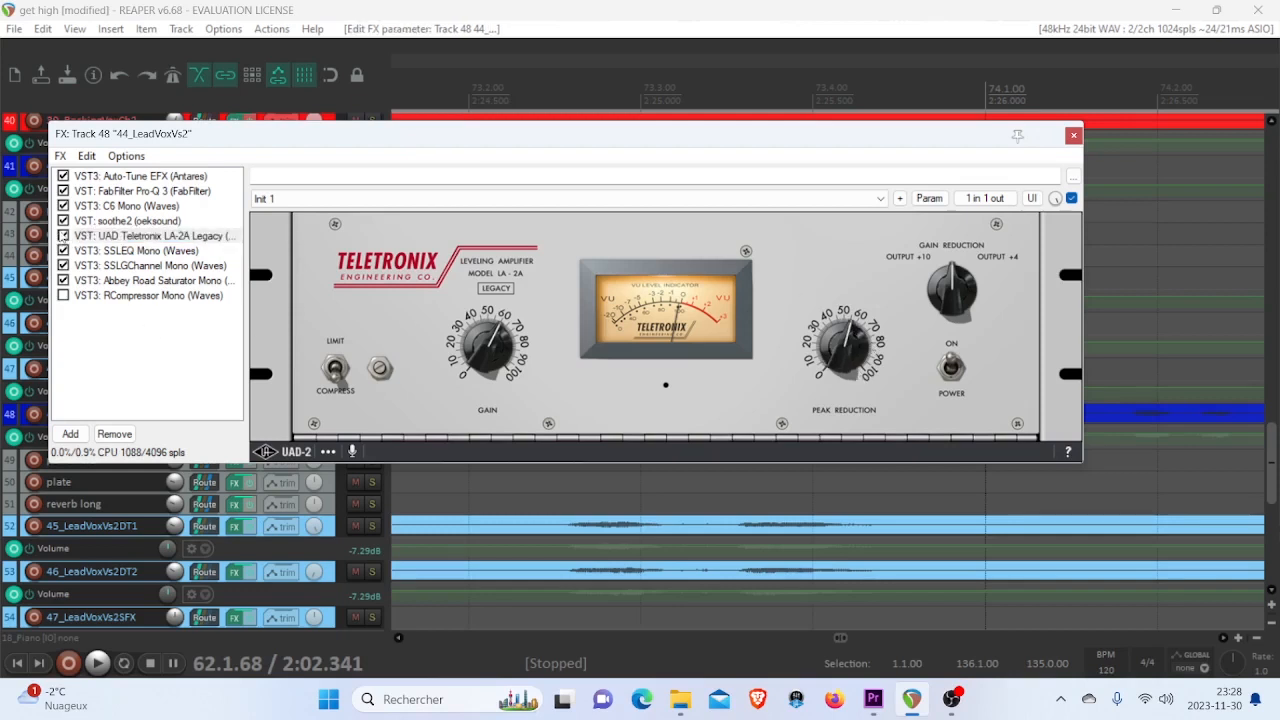
{"action": "left_click", "coordinate": [64, 236]}
{"action": "left_click_drag", "start_coordinate": [391, 133], "coordinate": [440, 293]}
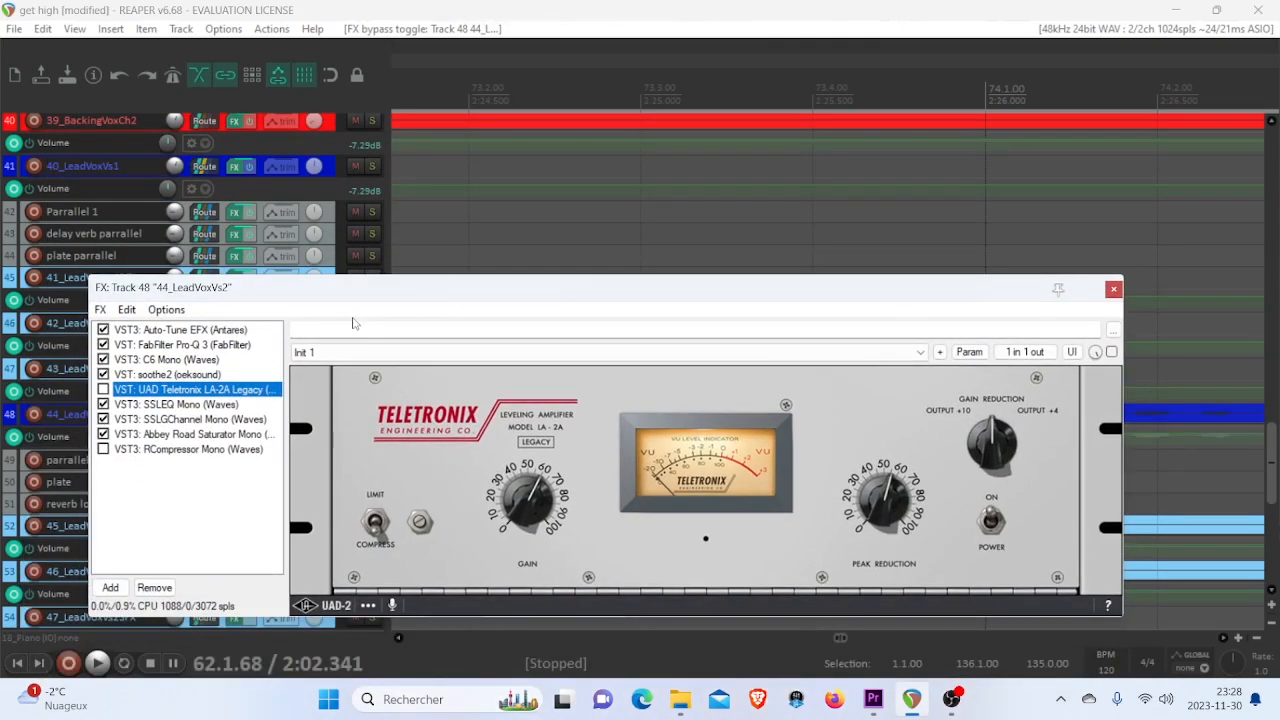